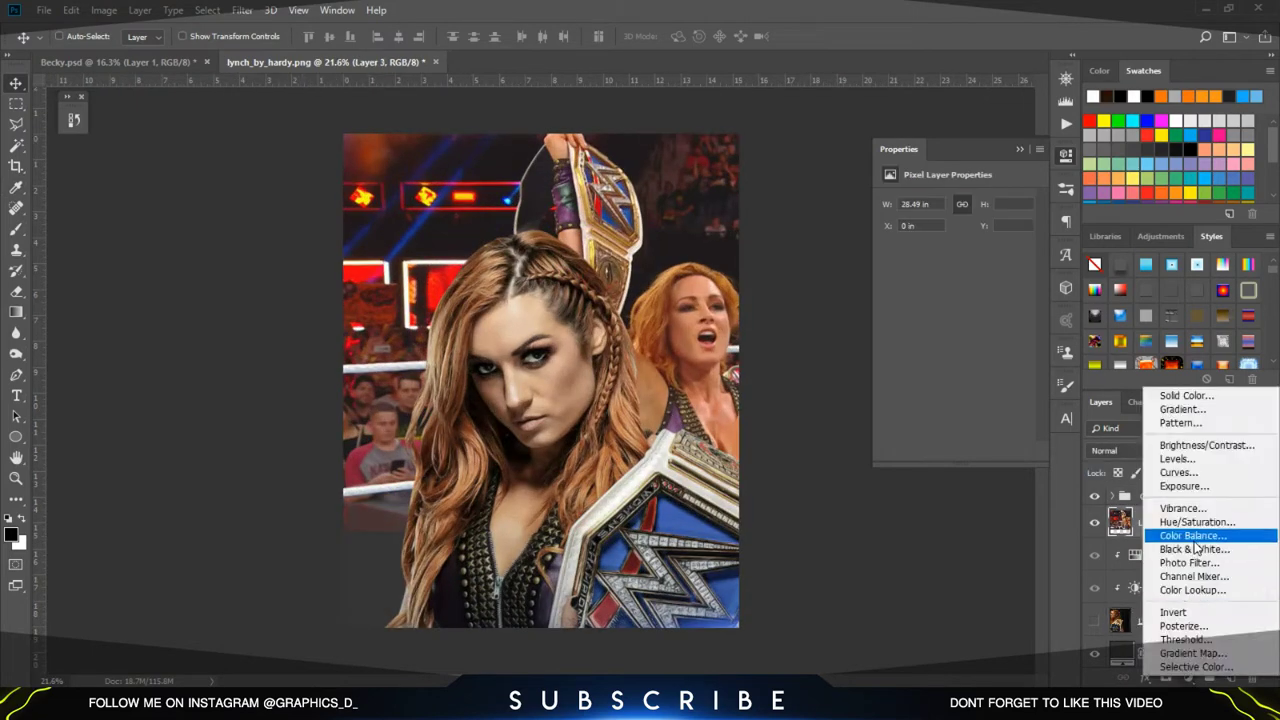
Add a Black & White adjustment and nudge the main figure cut-out slightly upward
click(1194, 549)
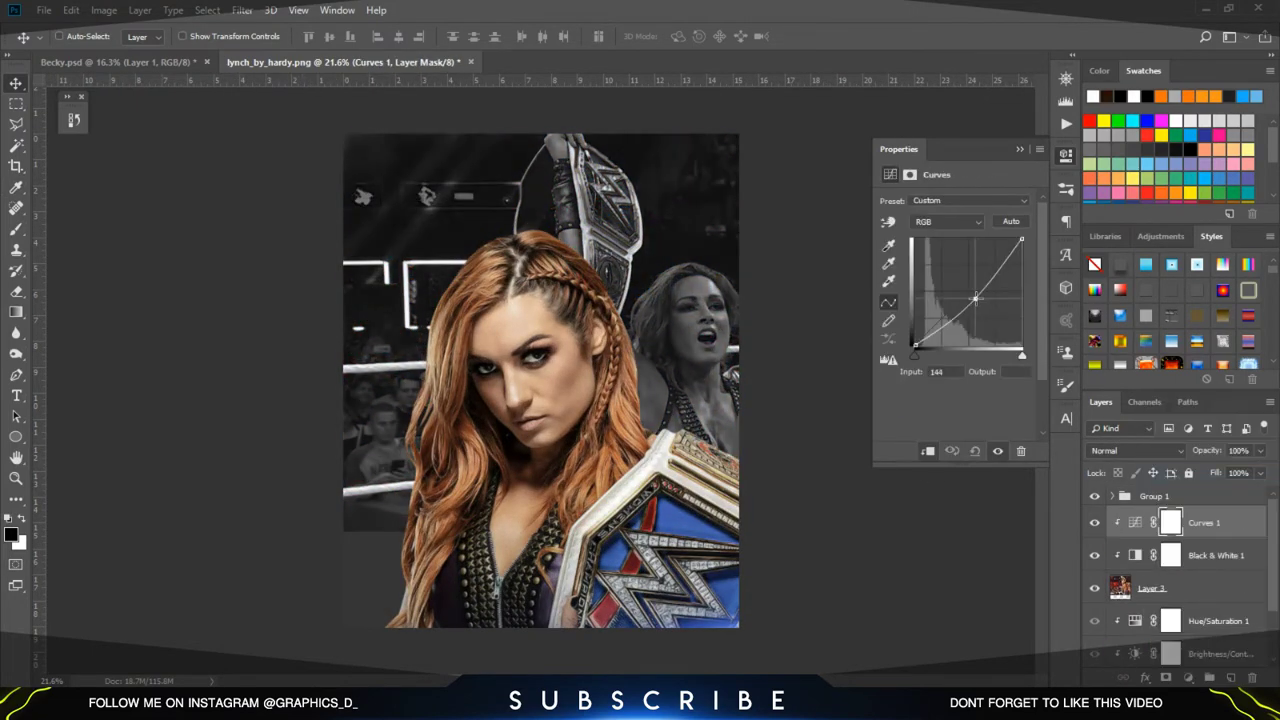
click(1154, 496)
drag(660, 494, 660, 460)
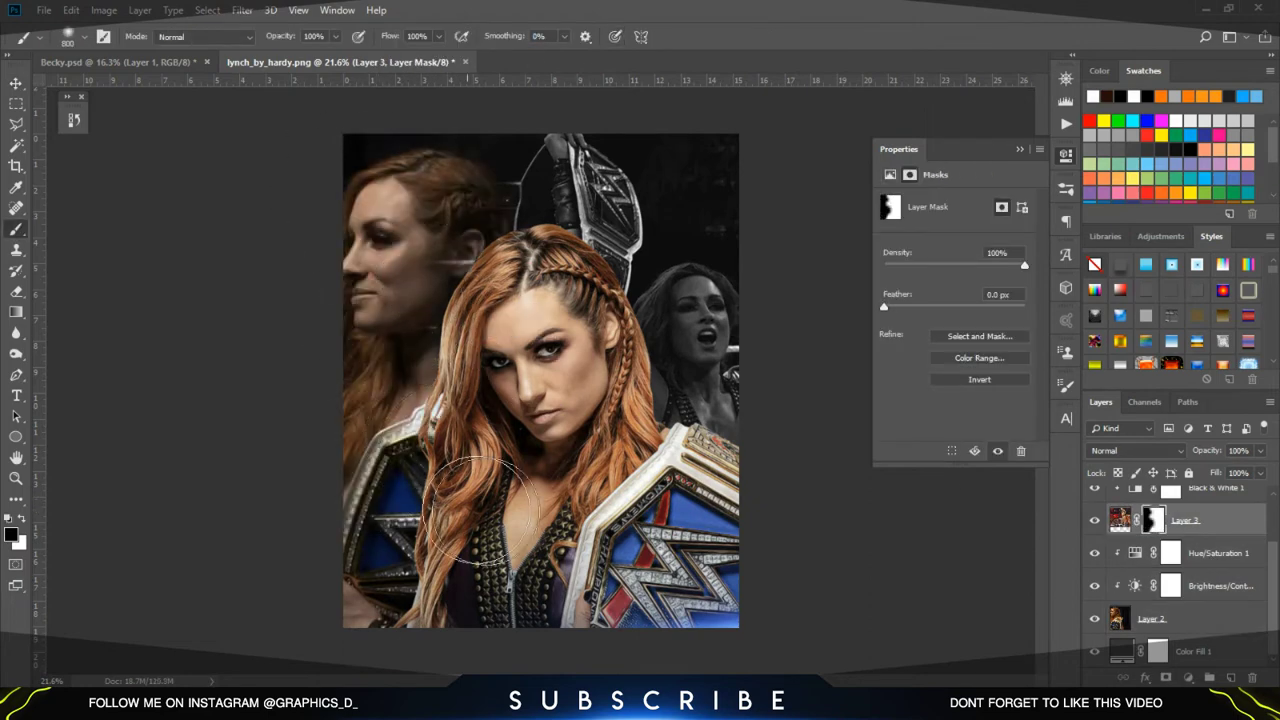
Desaturate the profile photo with a second Black & White layer and enlarge the main figure group
click(1188, 677)
click(1194, 572)
drag(1200, 520, 1200, 548)
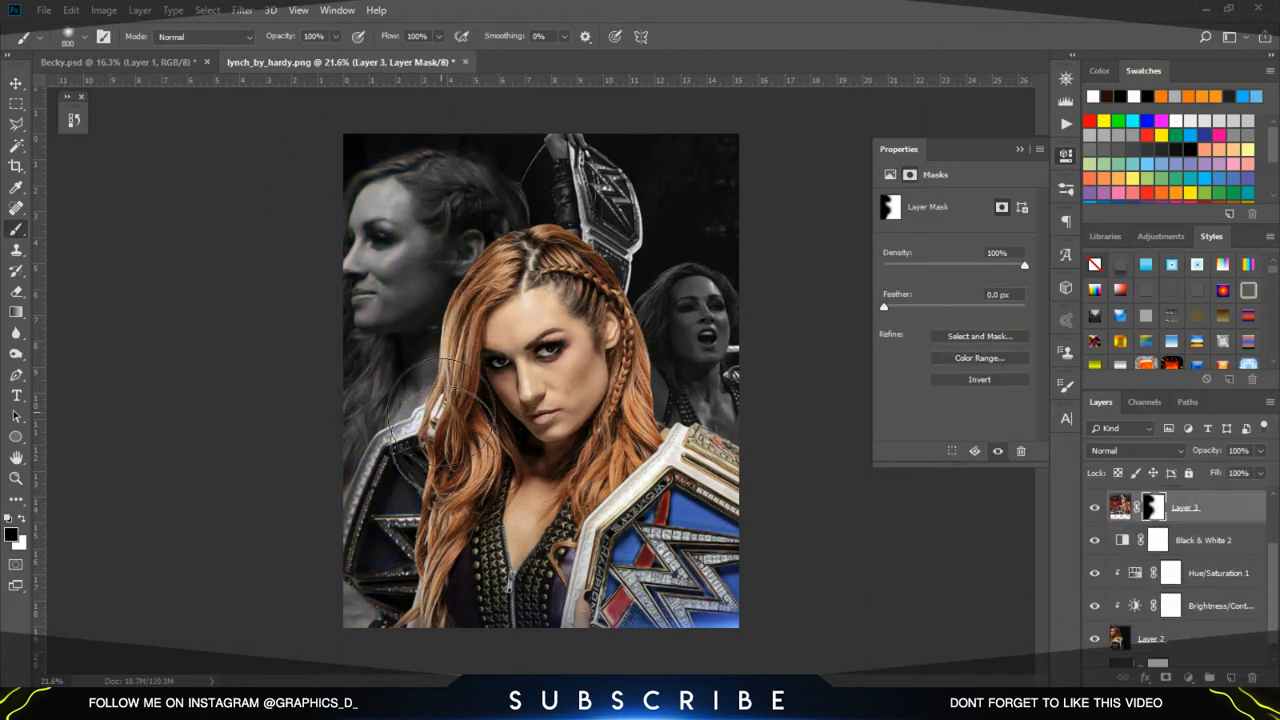
key(ctrl+t)
drag(736, 245, 728, 343)
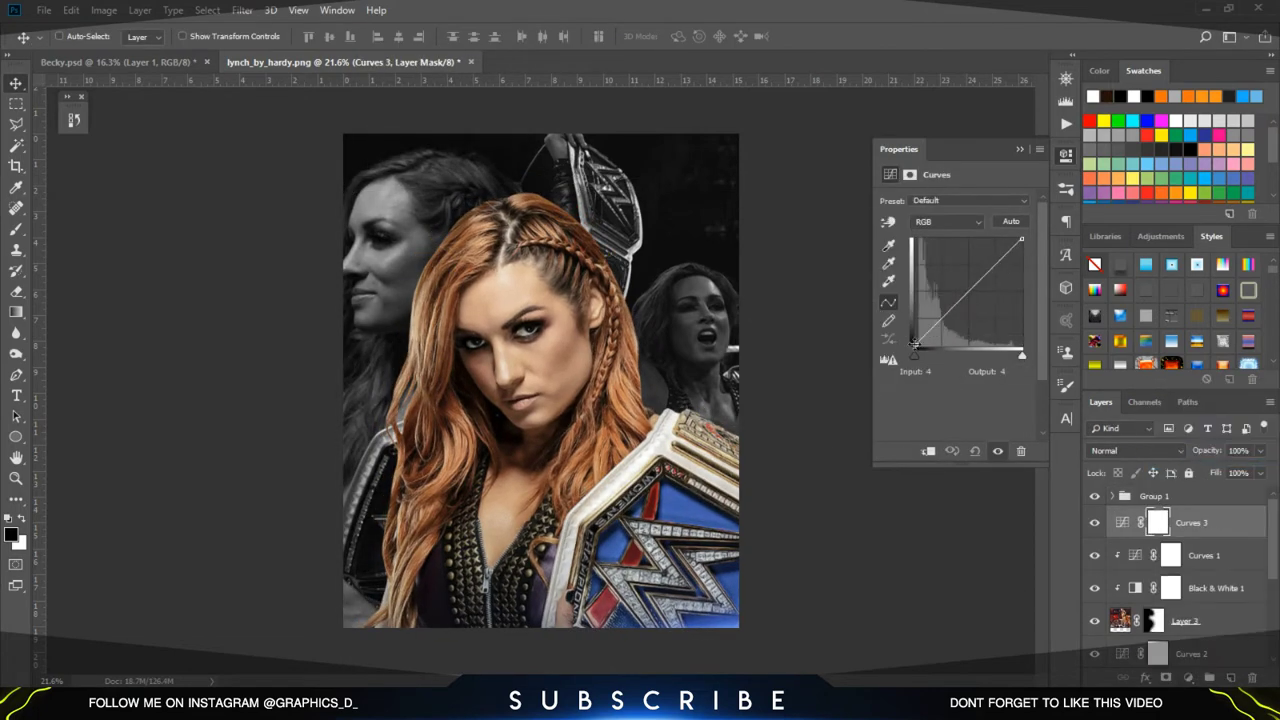
Darken the grey background figures with a Curves adjustment, then add a Brightness/Contrast layer
drag(962, 300, 975, 295)
drag(924, 346, 930, 340)
click(1198, 677)
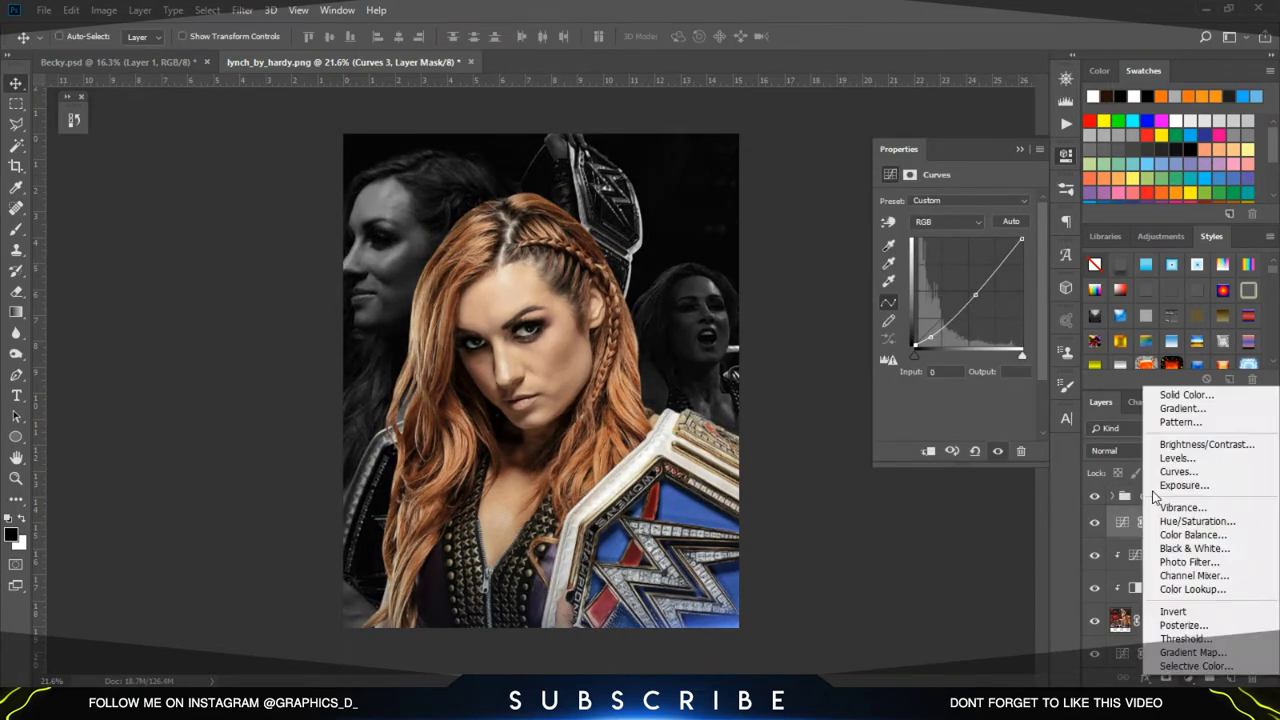
click(1188, 480)
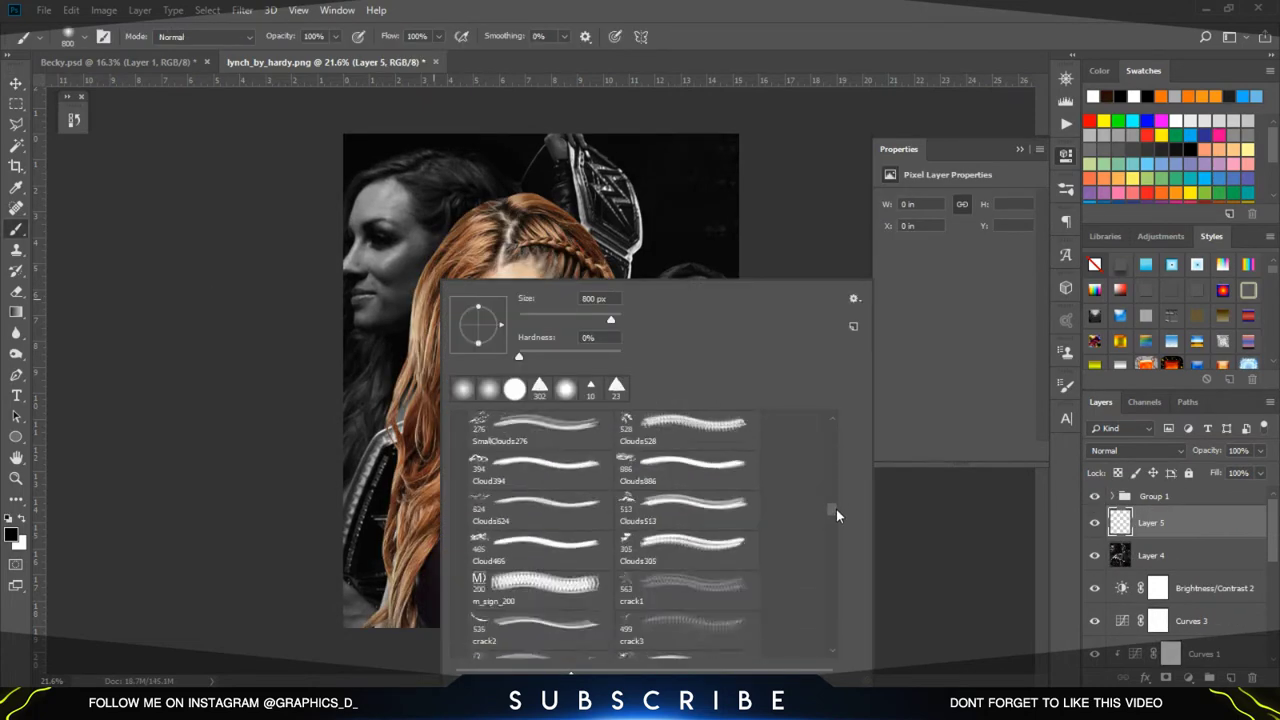
Choose a soft smoke brush preset with airbrush build-up enabled
scroll(838, 530, down, 4)
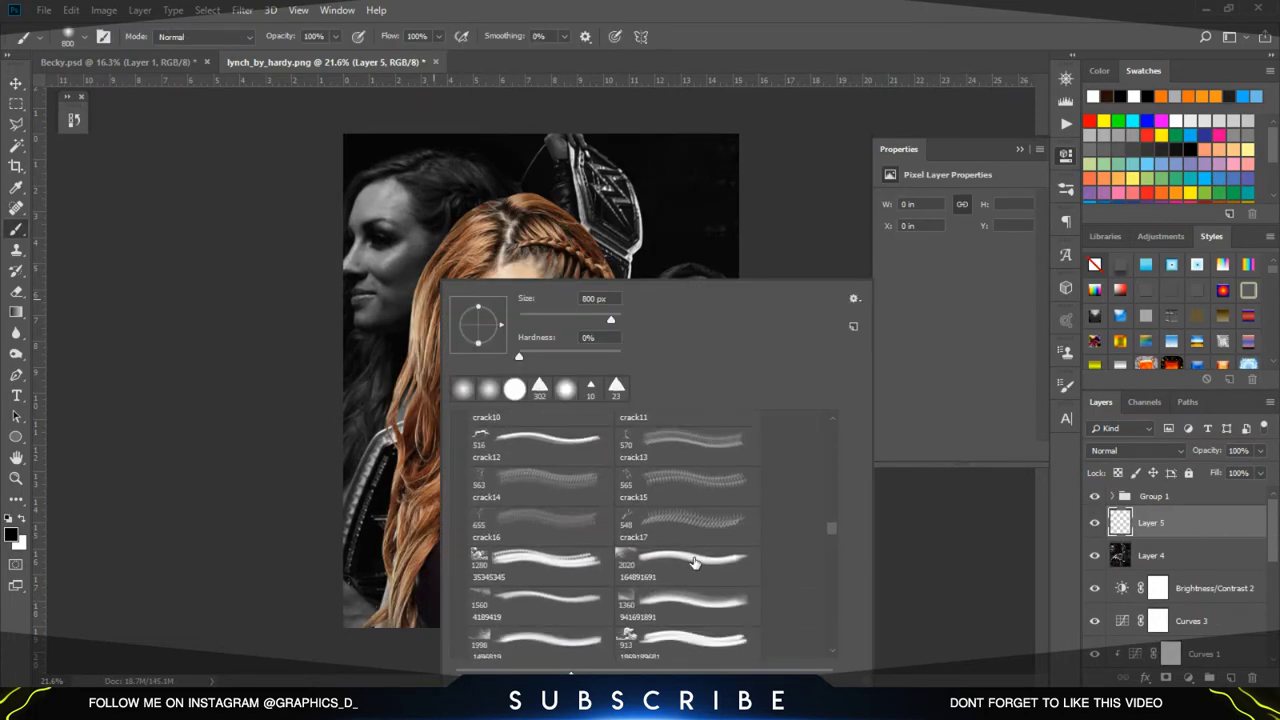
scroll(694, 563, down, 6)
scroll(697, 594, down, 5)
double_click(600, 560)
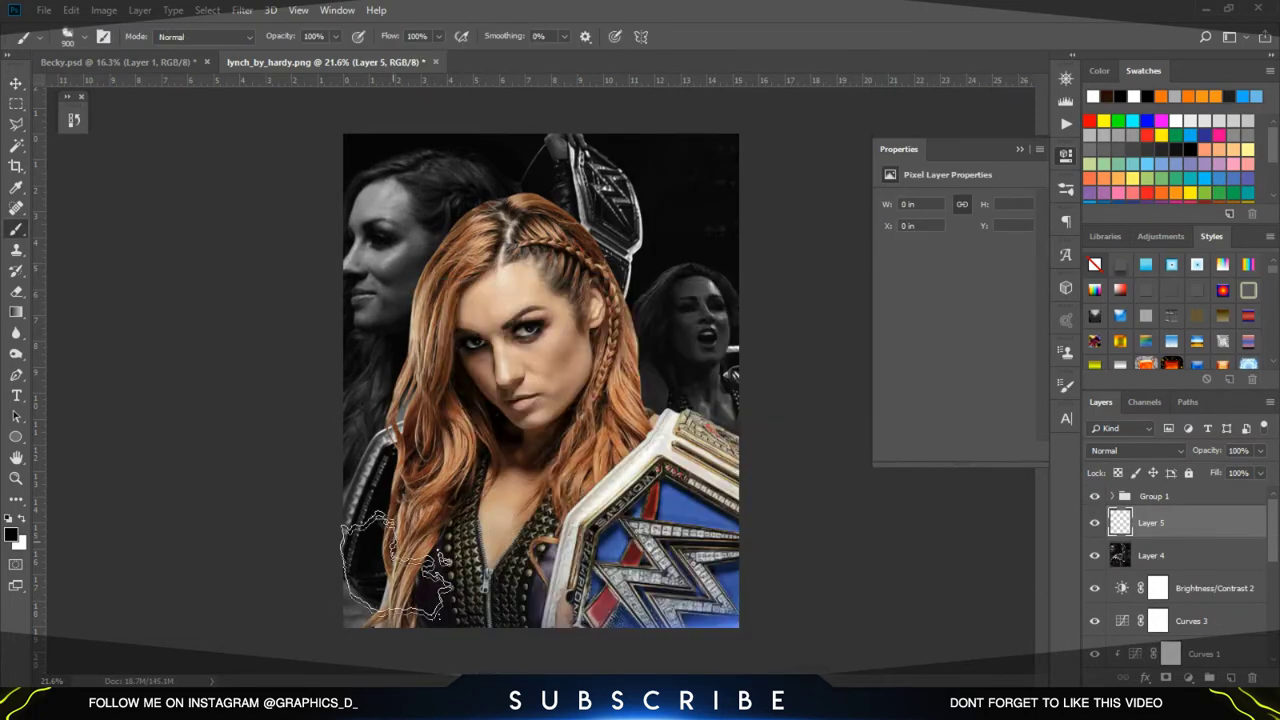
click(357, 38)
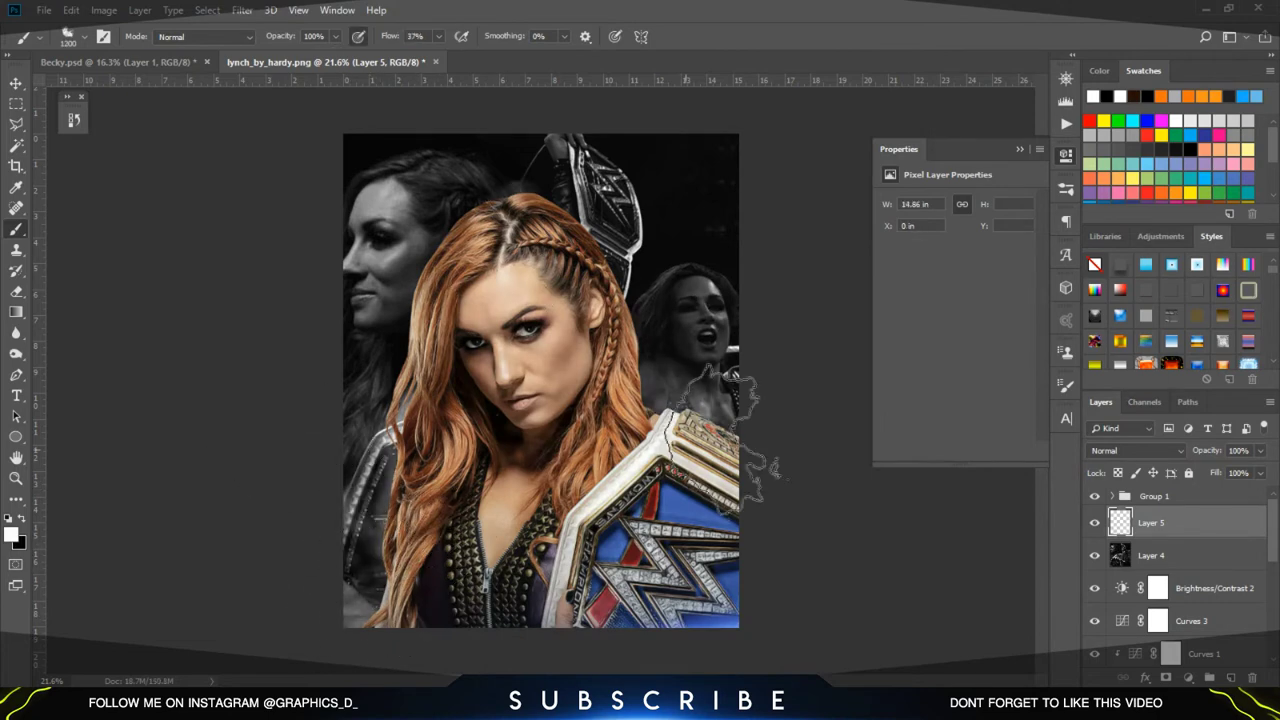
Paint cyan smoke strokes over the background figures on a new layer
key(ctrl+shift+alt+n)
key(x)
click(1127, 121)
drag(370, 420, 330, 580)
drag(480, 200, 560, 180)
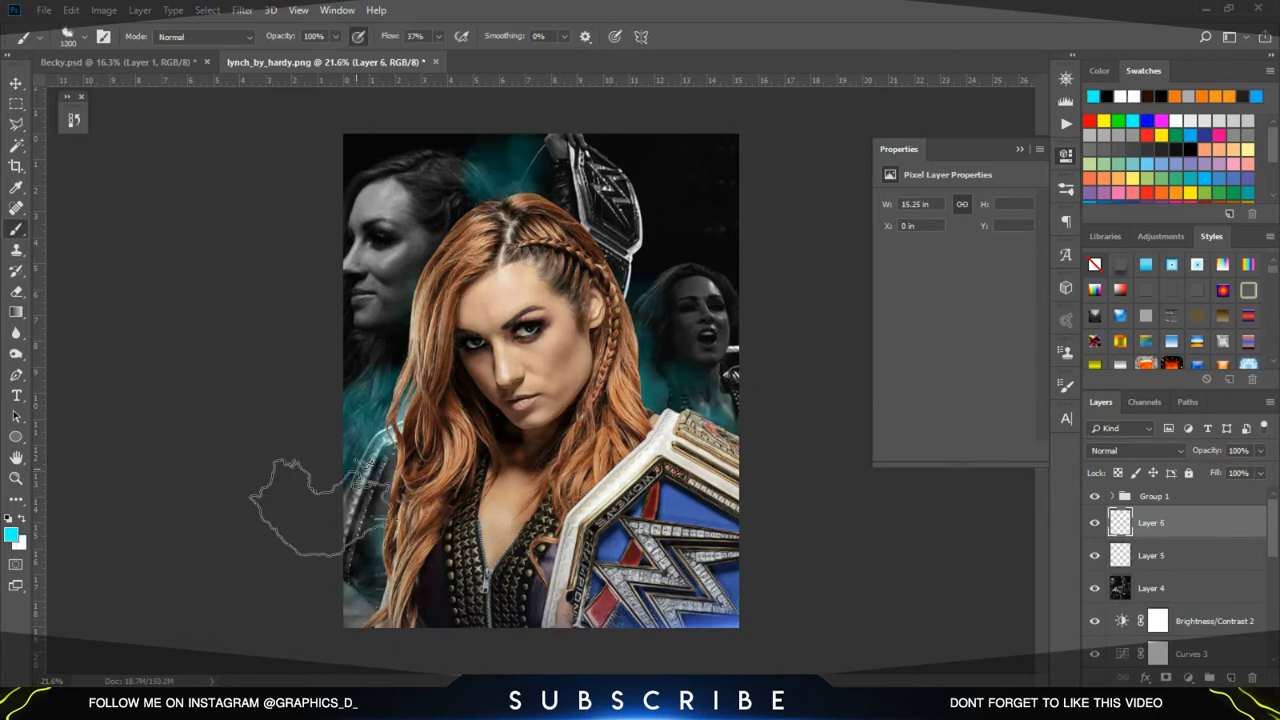
drag(620, 230, 690, 160)
Set the smoke layer's blend mode to Overlay
click(1135, 450)
click(1120, 232)
scroll(1141, 449, down, 1)
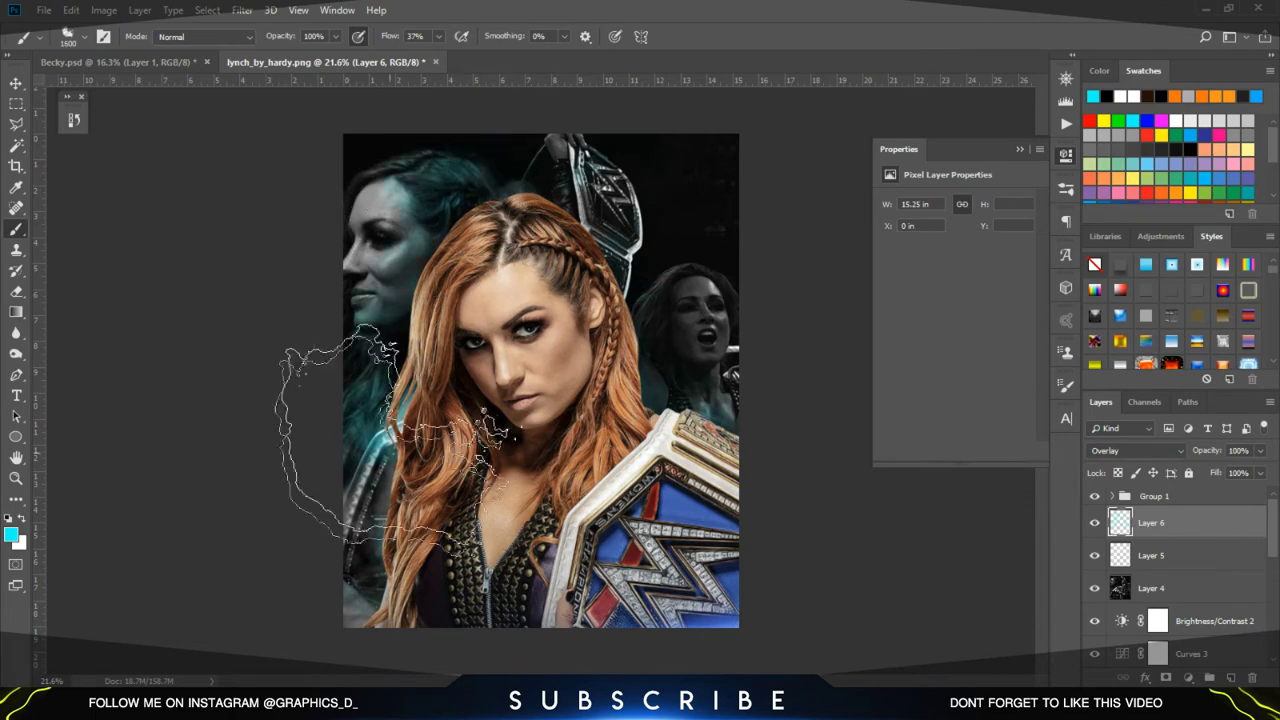
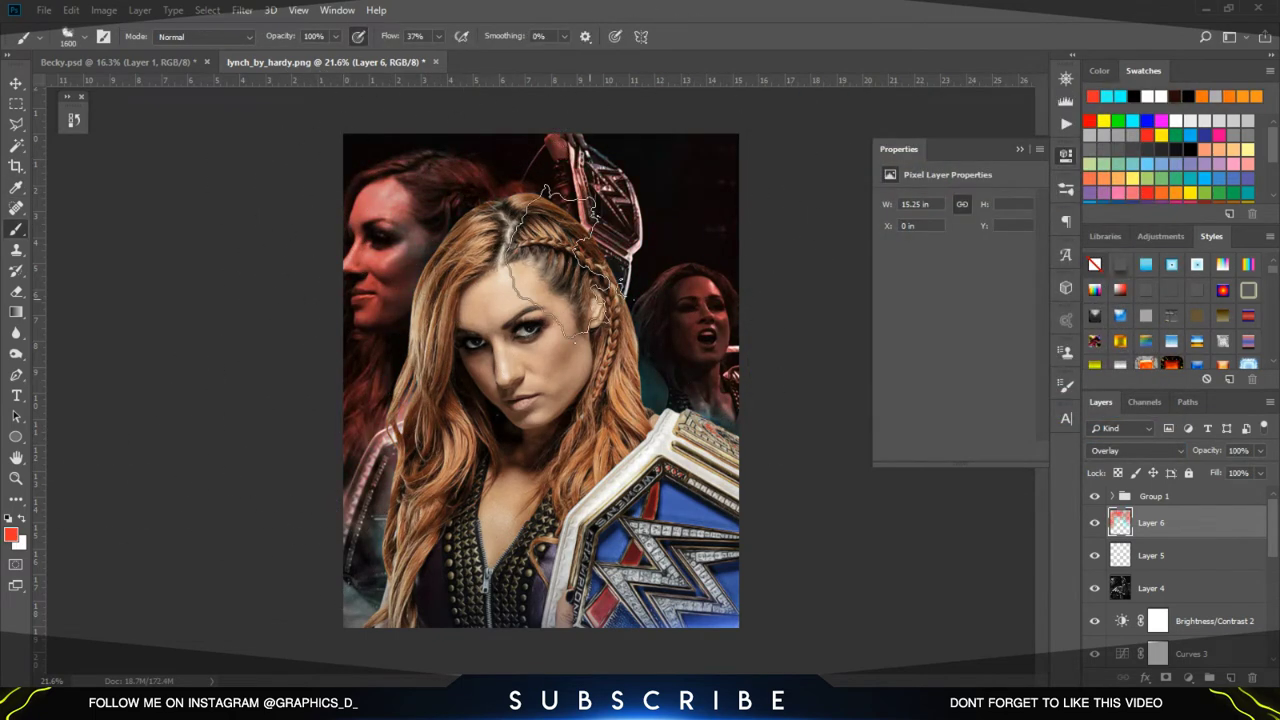
Set Layer 6 to Color blending and shift its hue to -175
click(1135, 450)
click(1122, 440)
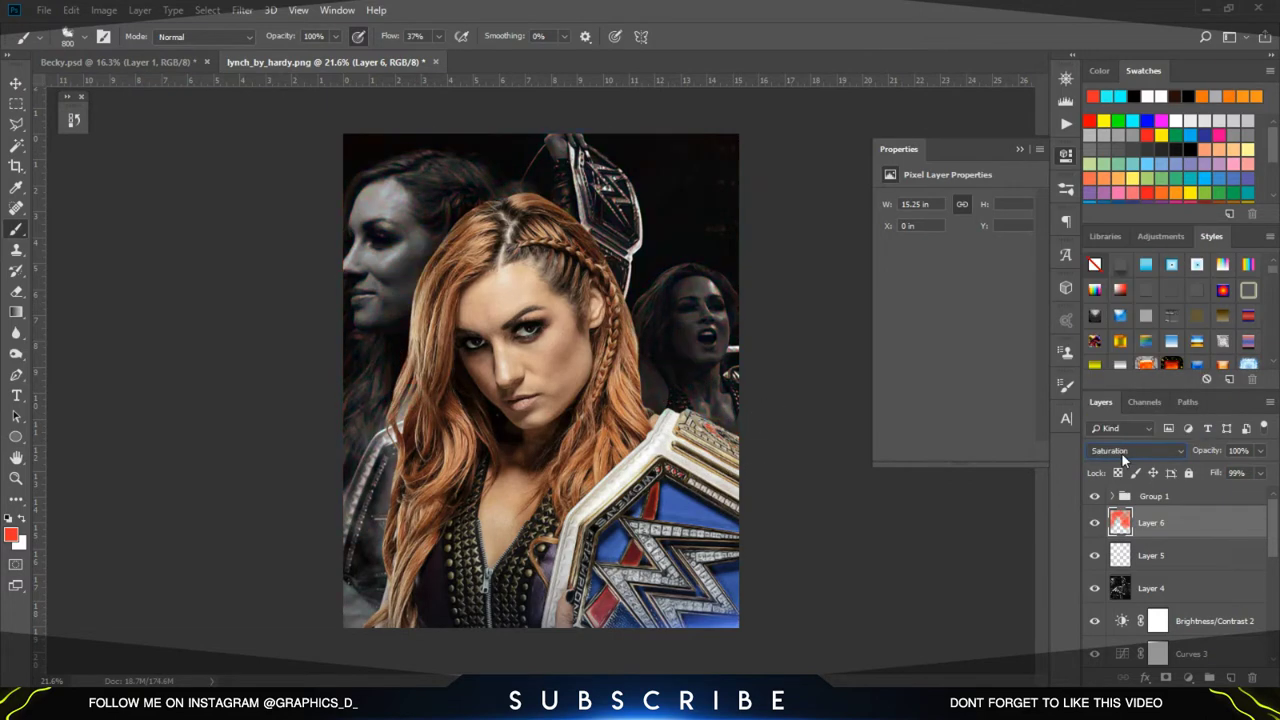
key(ctrl+u)
mouse_move(1035, 192)
mouse_down()
mouse_move(1072, 198)
mouse_move(959, 221)
mouse_up()
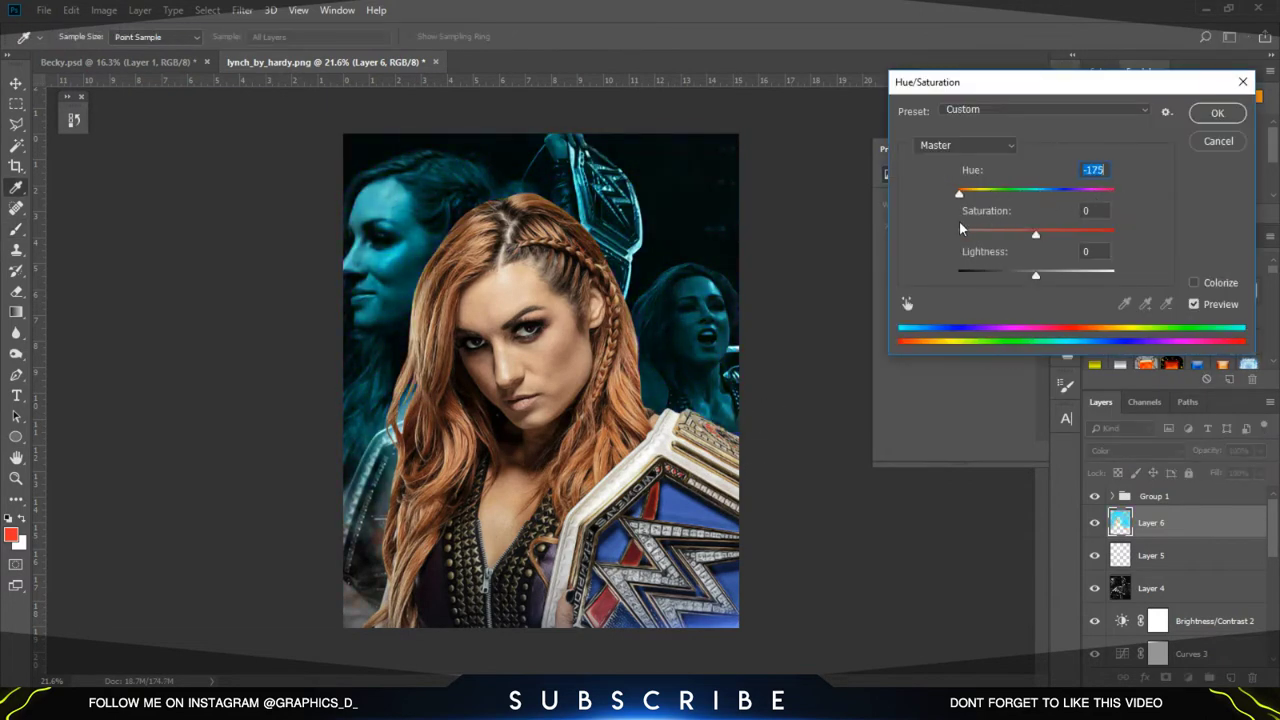
key(Return)
Create a new empty layer and set the brush size and hardness
key(b)
key(ctrl+shift+alt+n)
right_click(560, 280)
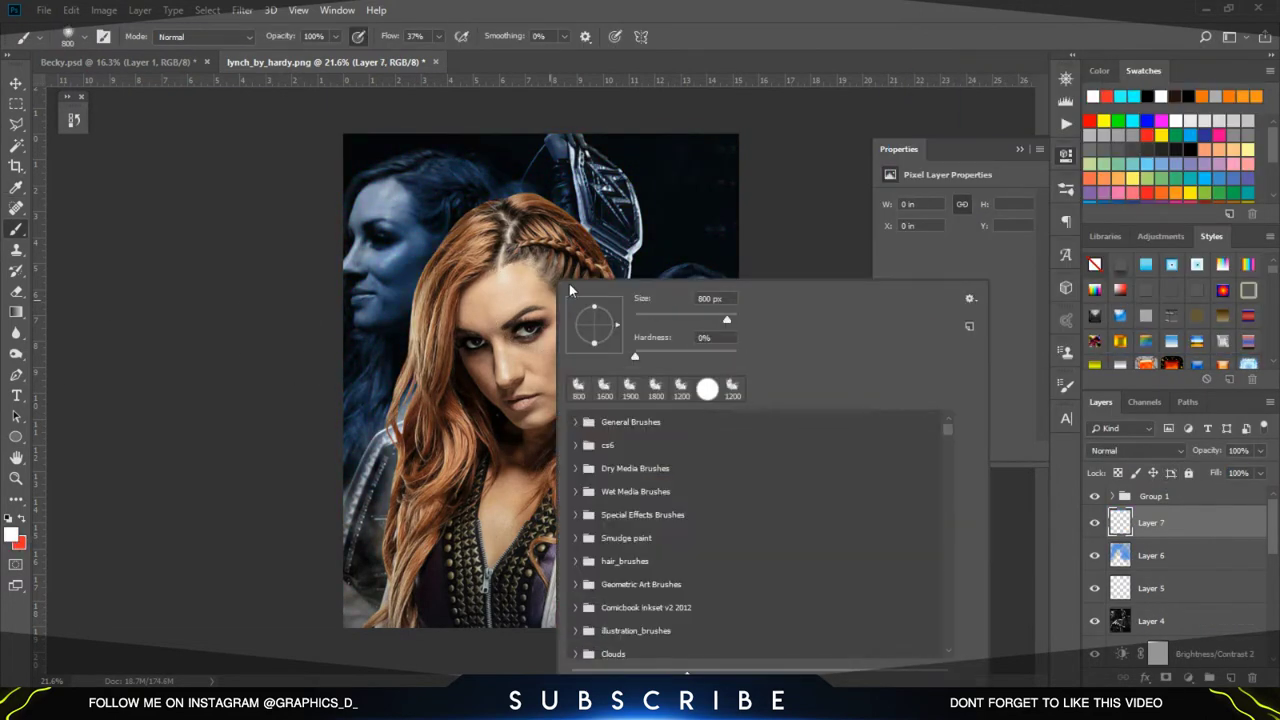
key(Return)
Add Layer 8 in Hue blend mode to turn the background greyscale
click(1135, 450)
click(1100, 243)
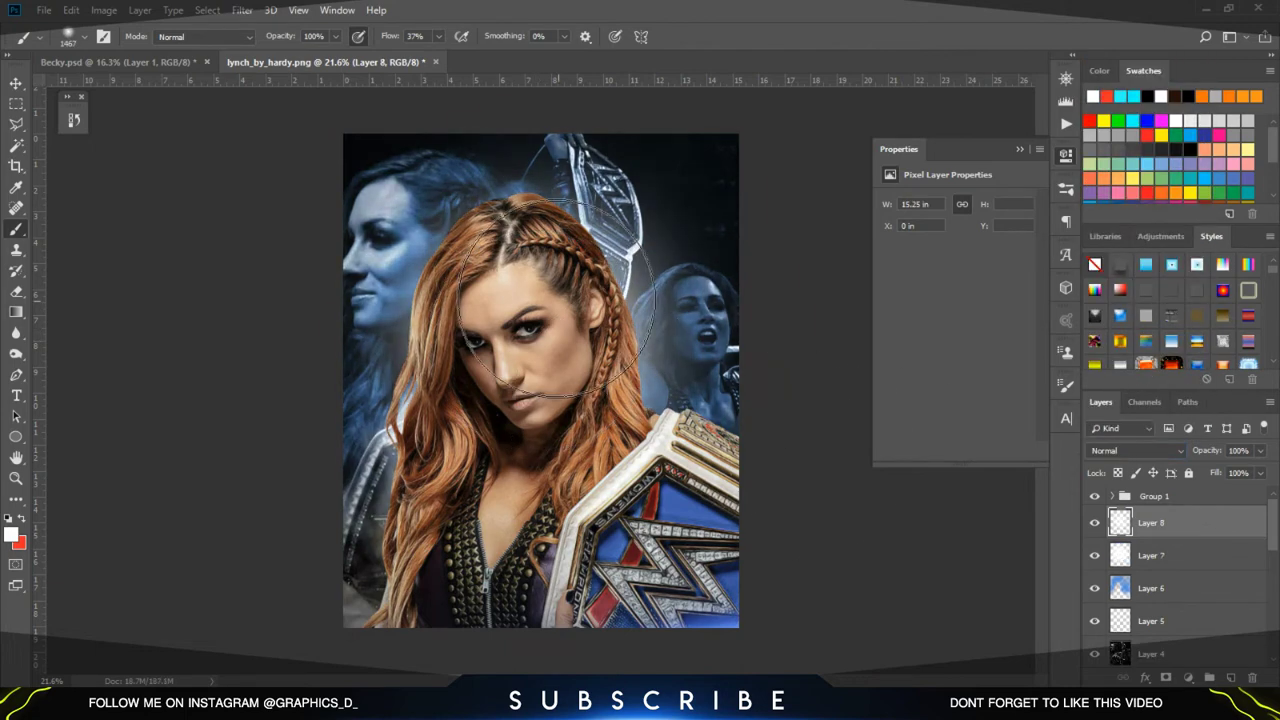
key(ctrl+shift+alt+n)
click(1135, 450)
click(1137, 400)
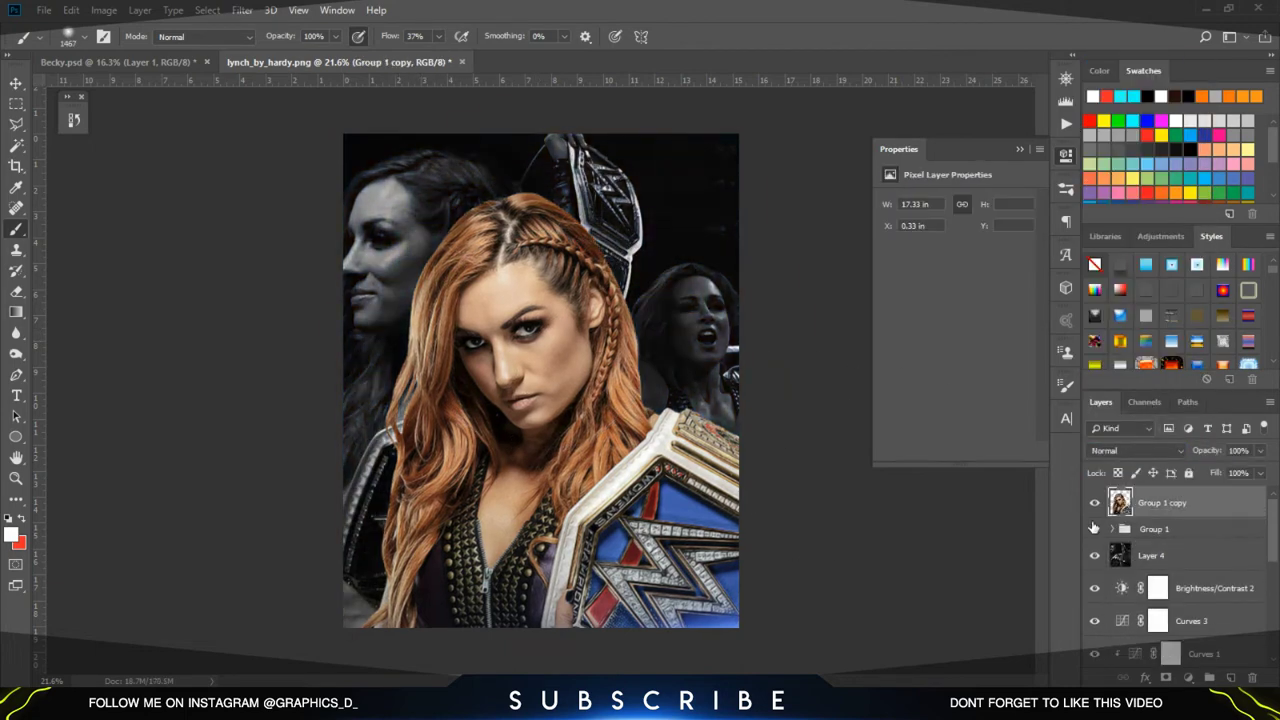
Darken the portrait with a clipped Curves and paint a cyan Overlay glow behind the wrestler
key(ctrl+m)
drag(936, 323, 936, 336)
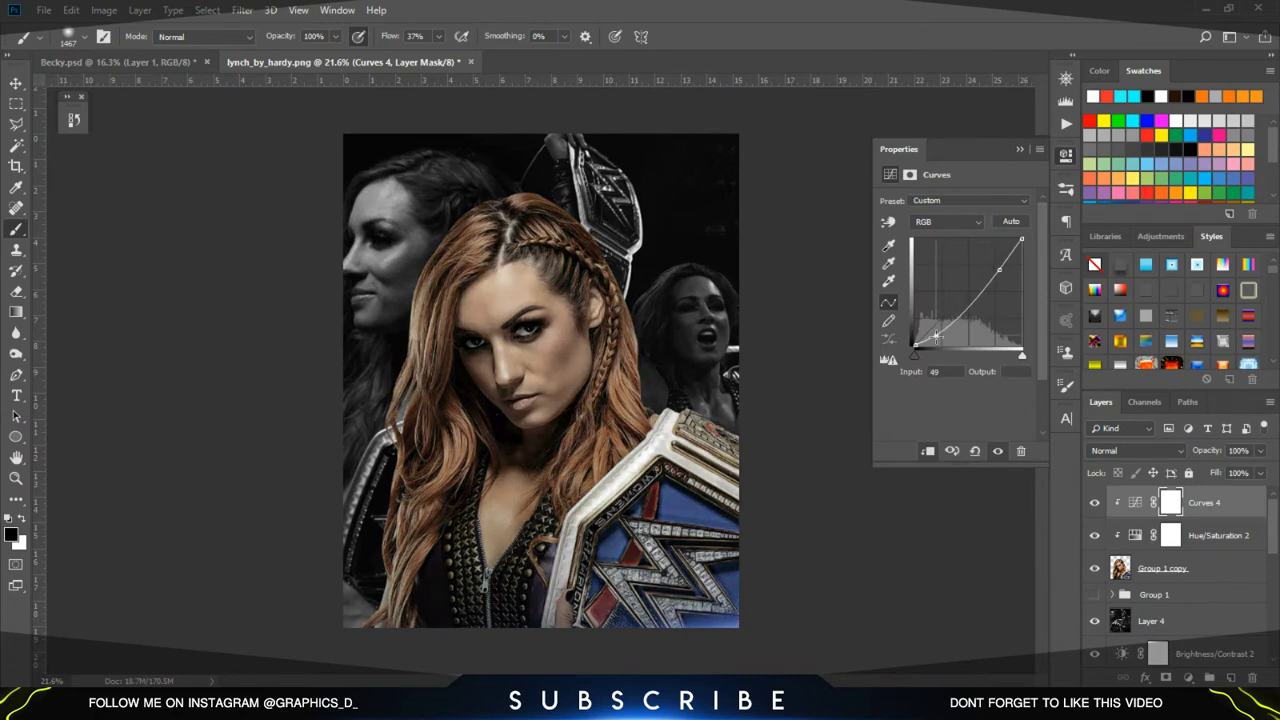
click(1154, 594)
key(ctrl+shift+alt+n)
key(shift+alt+o)
click(540, 315)
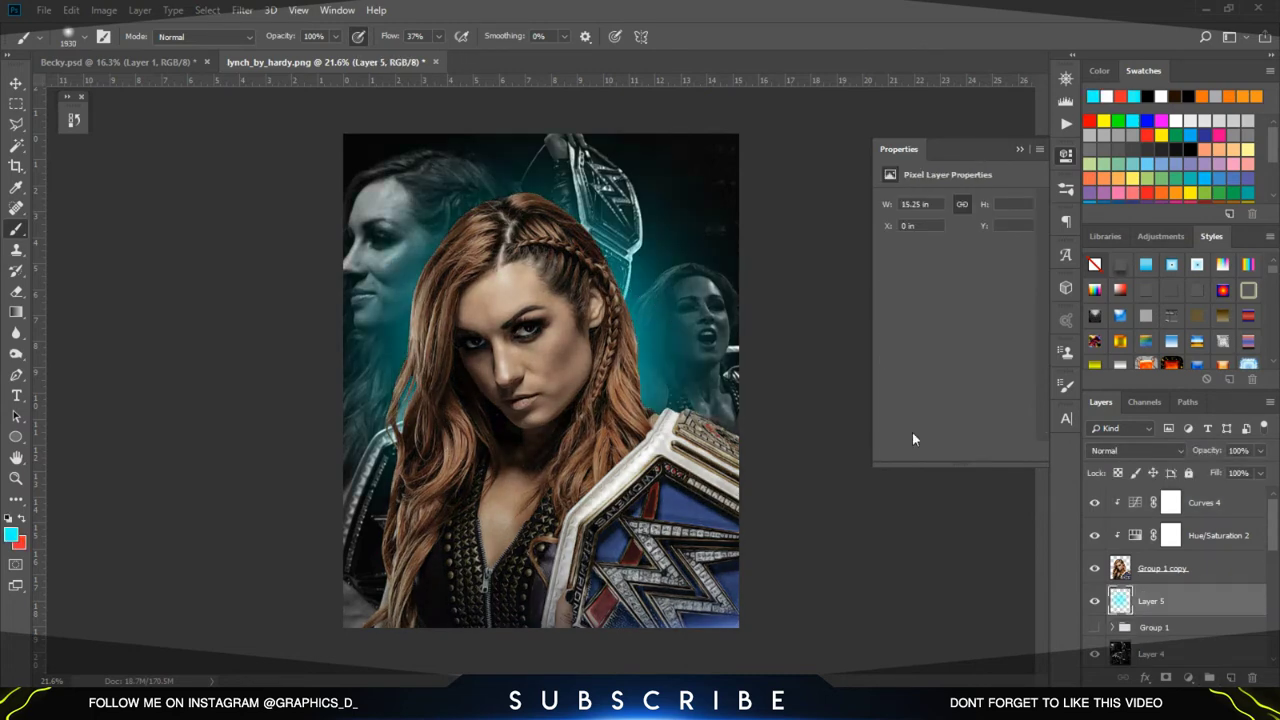
drag(540, 315, 829, 400)
key(d)
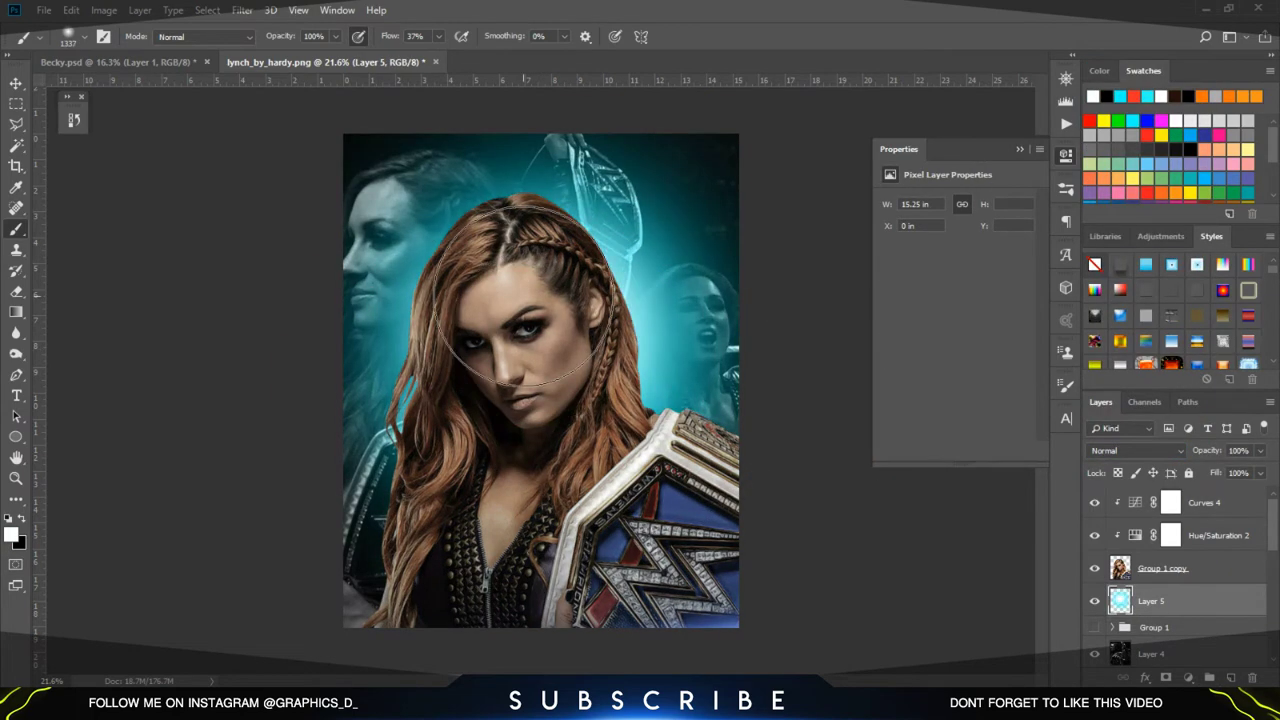
Add Selective Color raising Cyans' Cyan to +30 and Magenta to +64
click(968, 218)
click(942, 272)
drag(954, 254, 975, 254)
drag(954, 286, 998, 286)
Add a Brightness/Contrast at -65 and mask it to restrict the darkening
click(1150, 633)
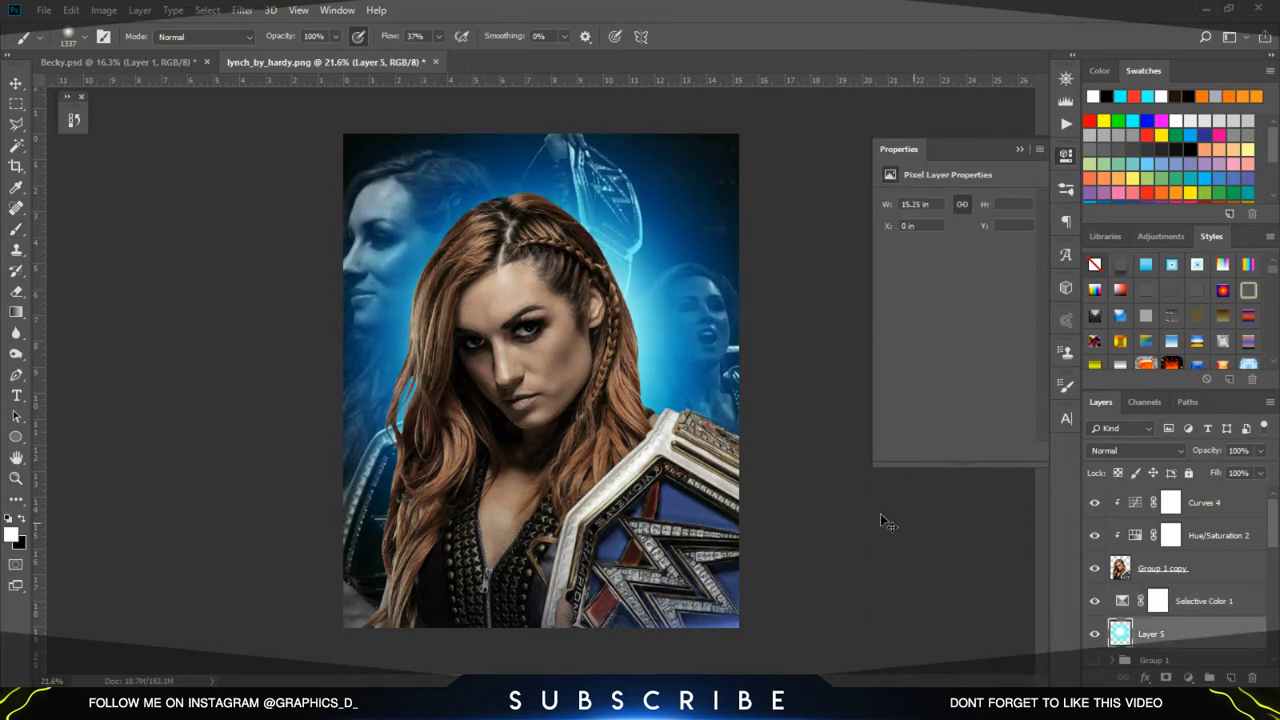
scroll(535, 305, up, 2)
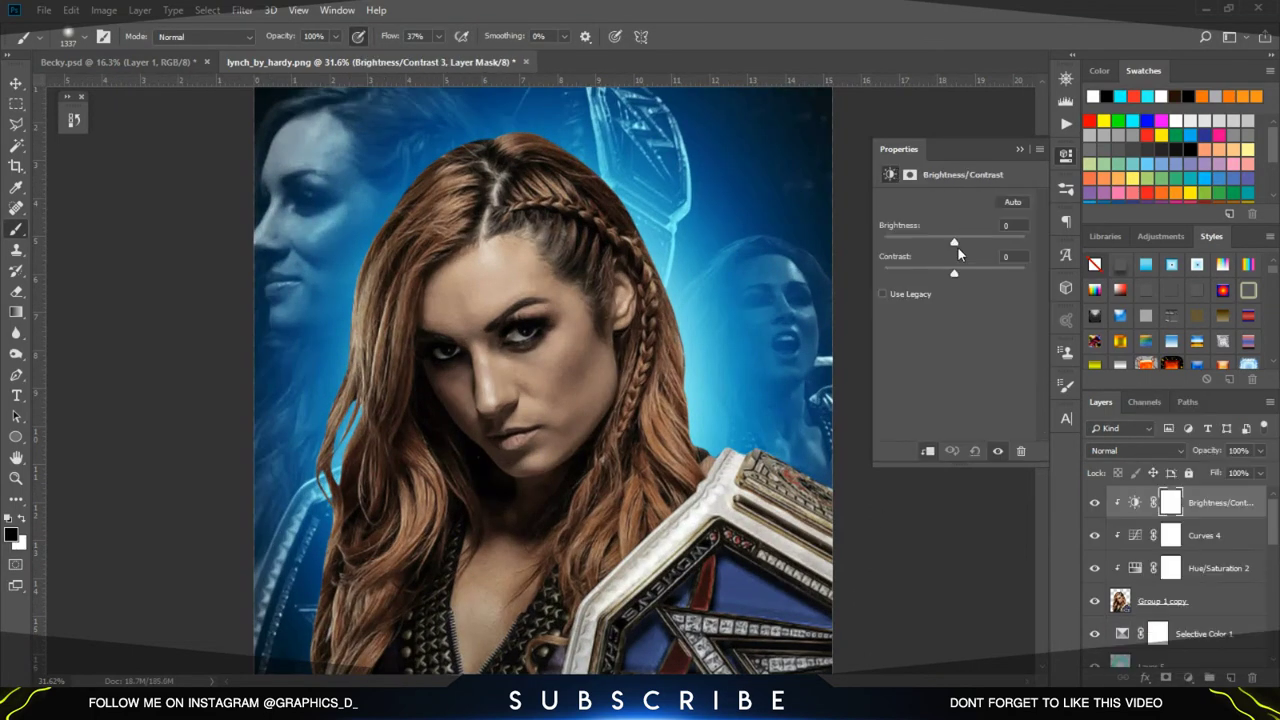
drag(954, 241, 923, 241)
scroll(540, 380, down, 2)
key(x)
mouse_move(380, 600)
mouse_down()
mouse_move(470, 210)
mouse_move(690, 440)
mouse_up()
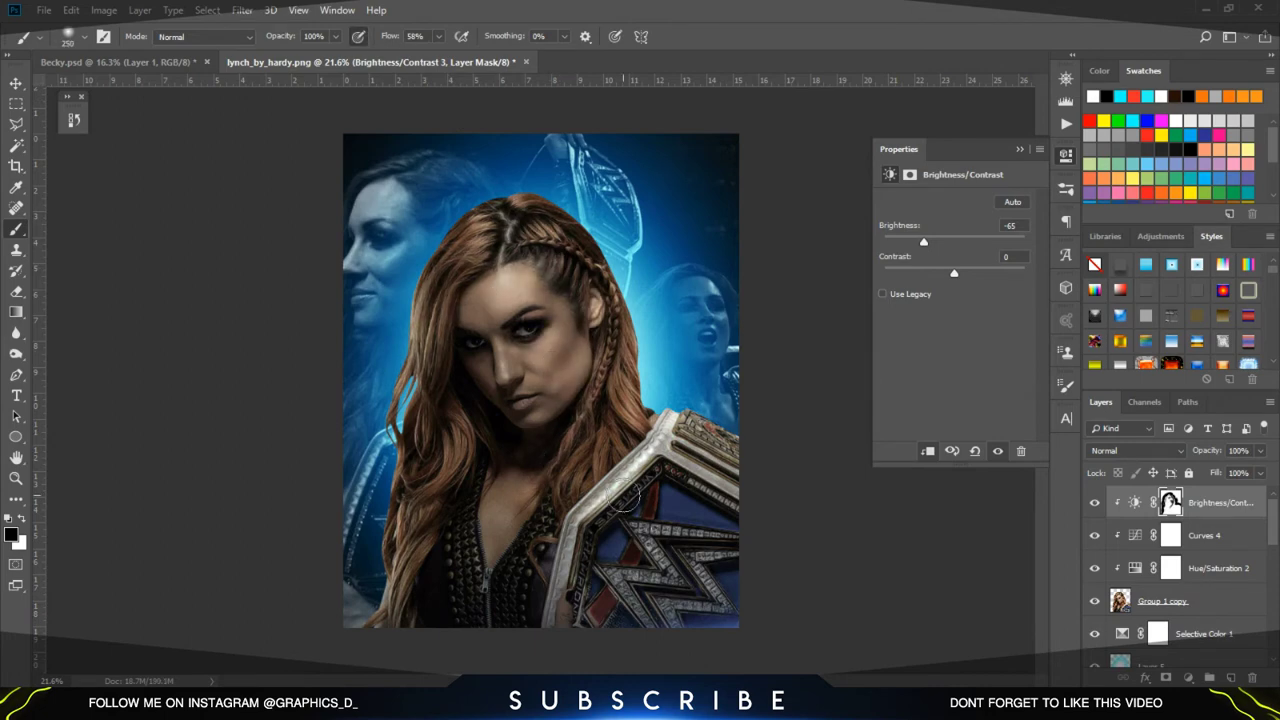
Add a clipped Selective Color raising Cyan and lowering Yellow in the Neutrals
click(1188, 677)
click(1185, 663)
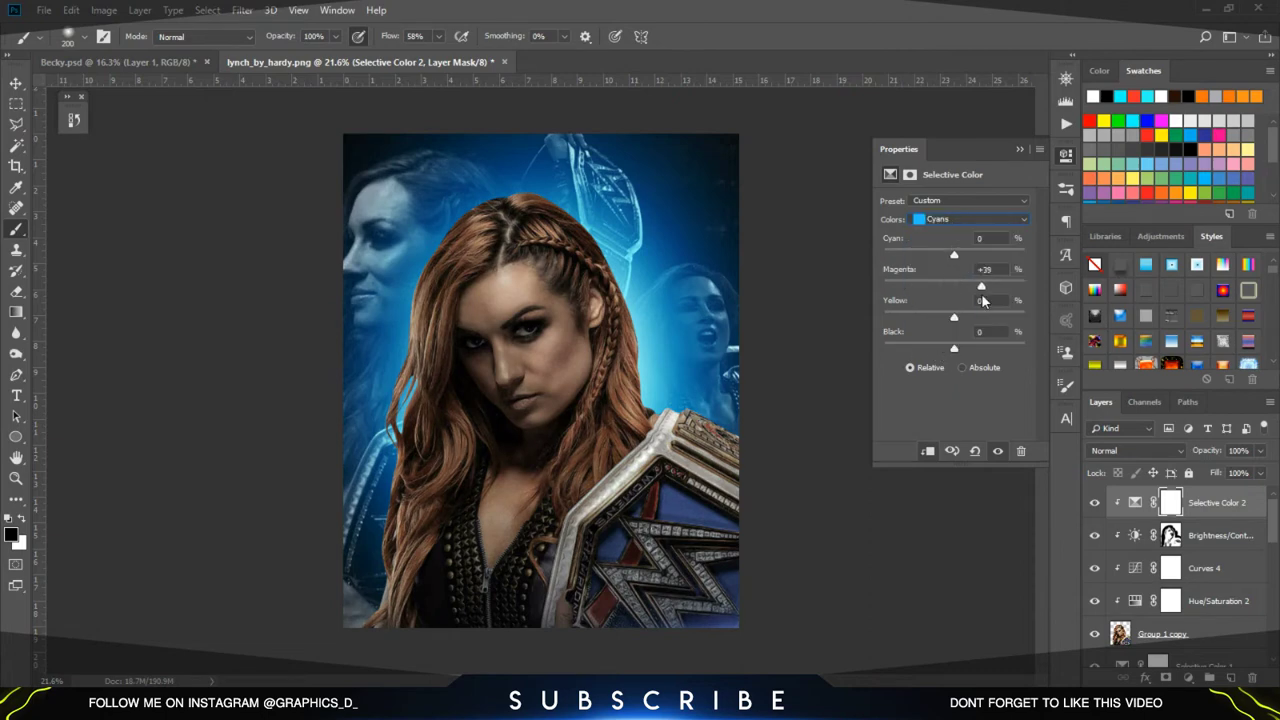
click(968, 219)
click(955, 300)
drag(958, 262, 962, 262)
drag(944, 318, 945, 327)
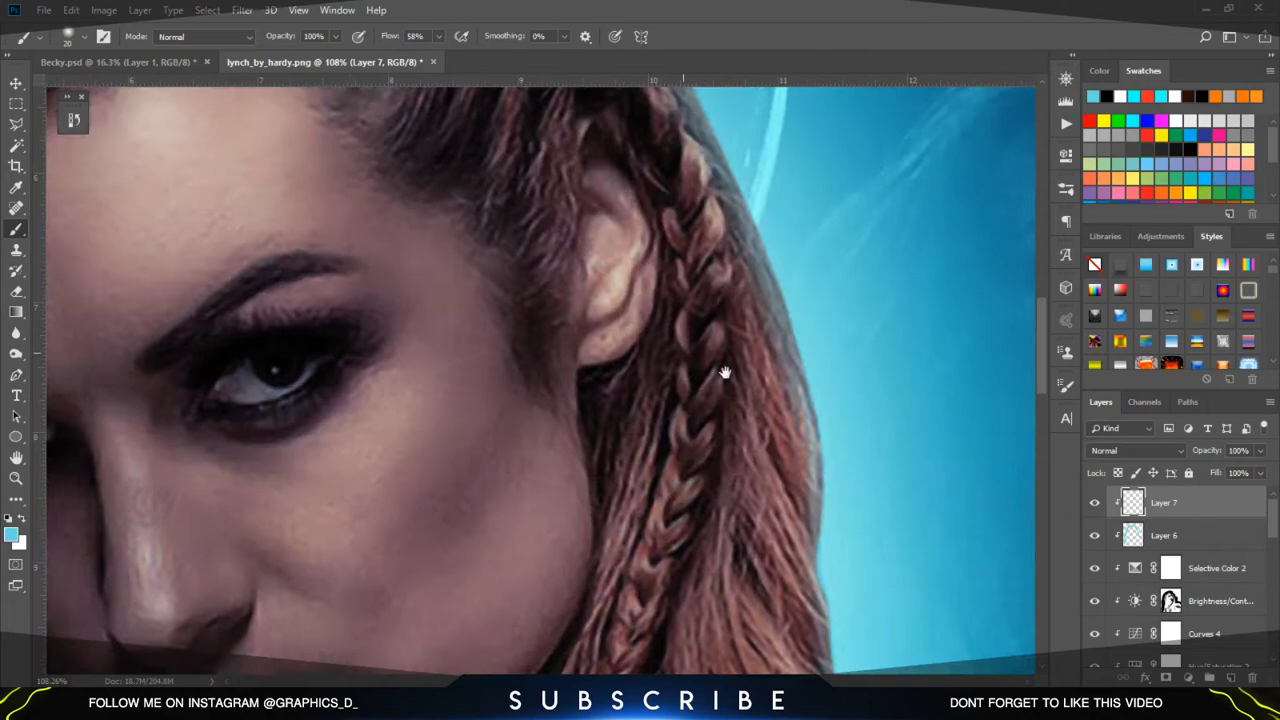
Pan around the wrestler's head, face and hair, then fit the image on screen
mouse_move(737, 360)
mouse_down()
mouse_move(350, 190)
mouse_move(450, 130)
mouse_up()
drag(320, 290, 420, 220)
mouse_move(300, 350)
mouse_down()
mouse_move(420, 250)
mouse_move(440, 250)
mouse_up()
drag(343, 329, 385, 190)
scroll(458, 255, down, 3)
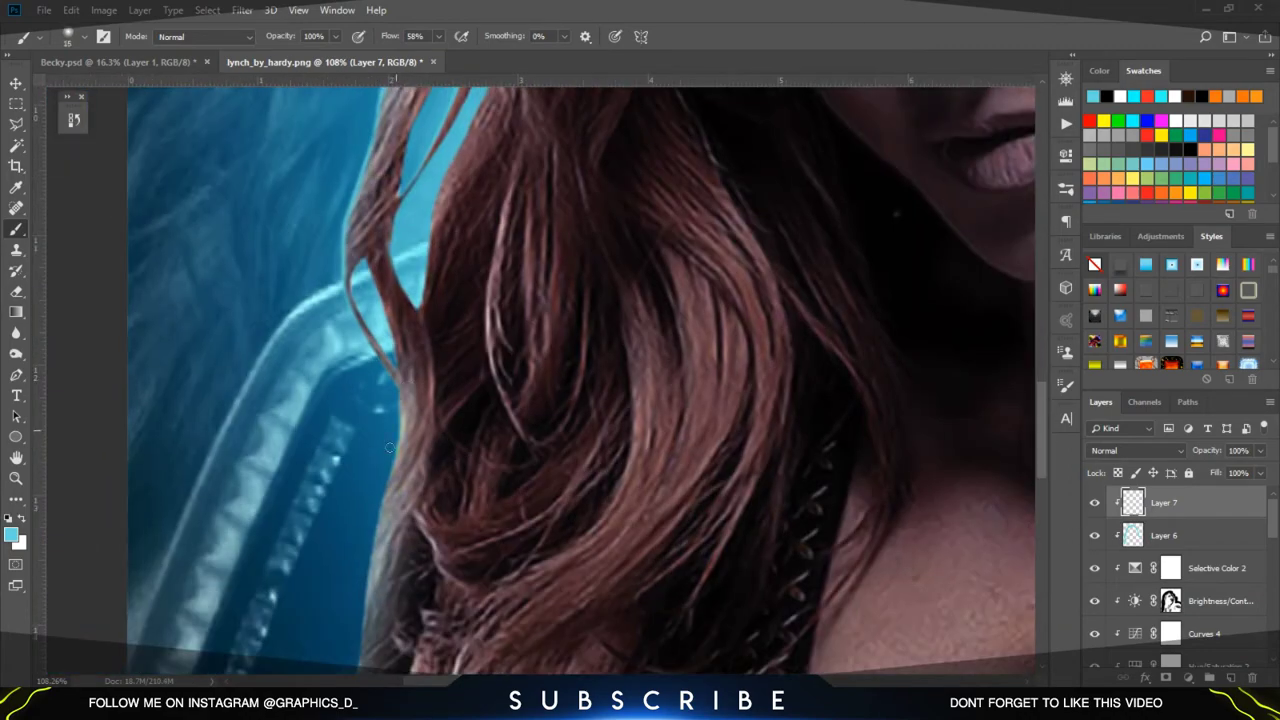
scroll(458, 255, down, 3)
scroll(458, 255, down, 2)
key(ctrl+0)
scroll(600, 150, up, 5)
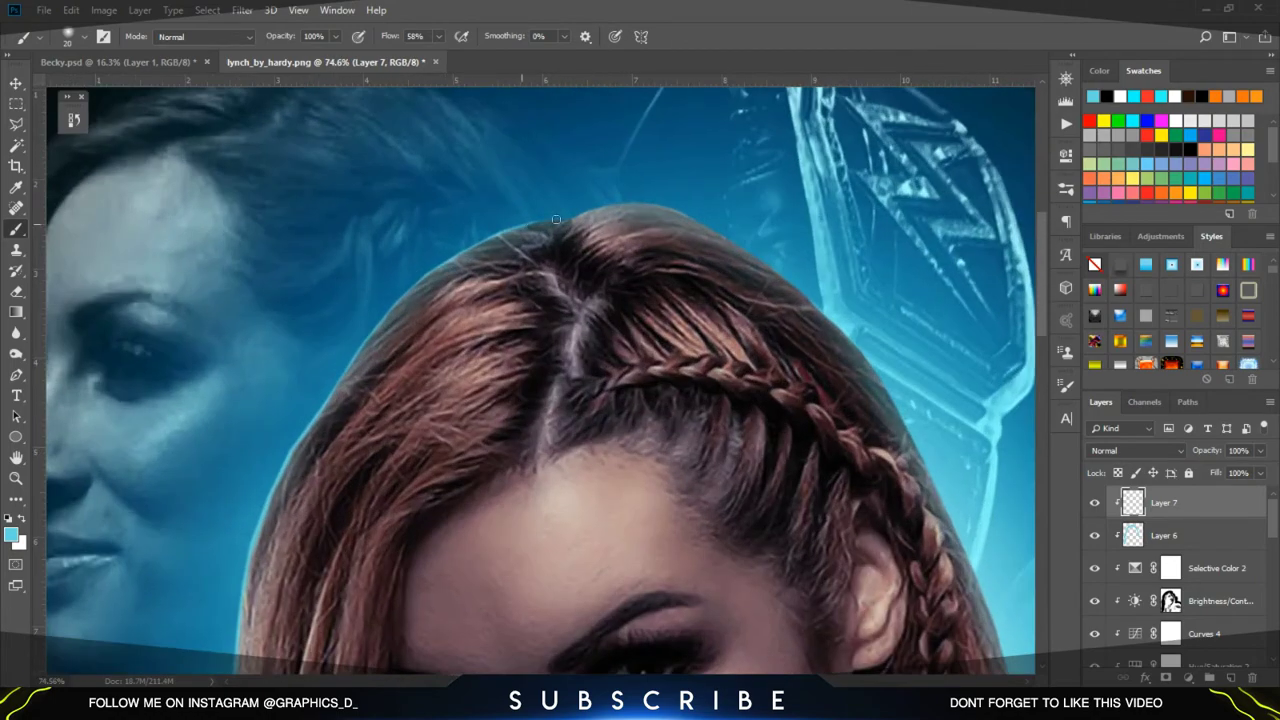
Add a new top layer for the rim light and lower the brush flow to 40%
key(ctrl+0)
key(ctrl+shift+alt+n)
scroll(369, 253, up, 2)
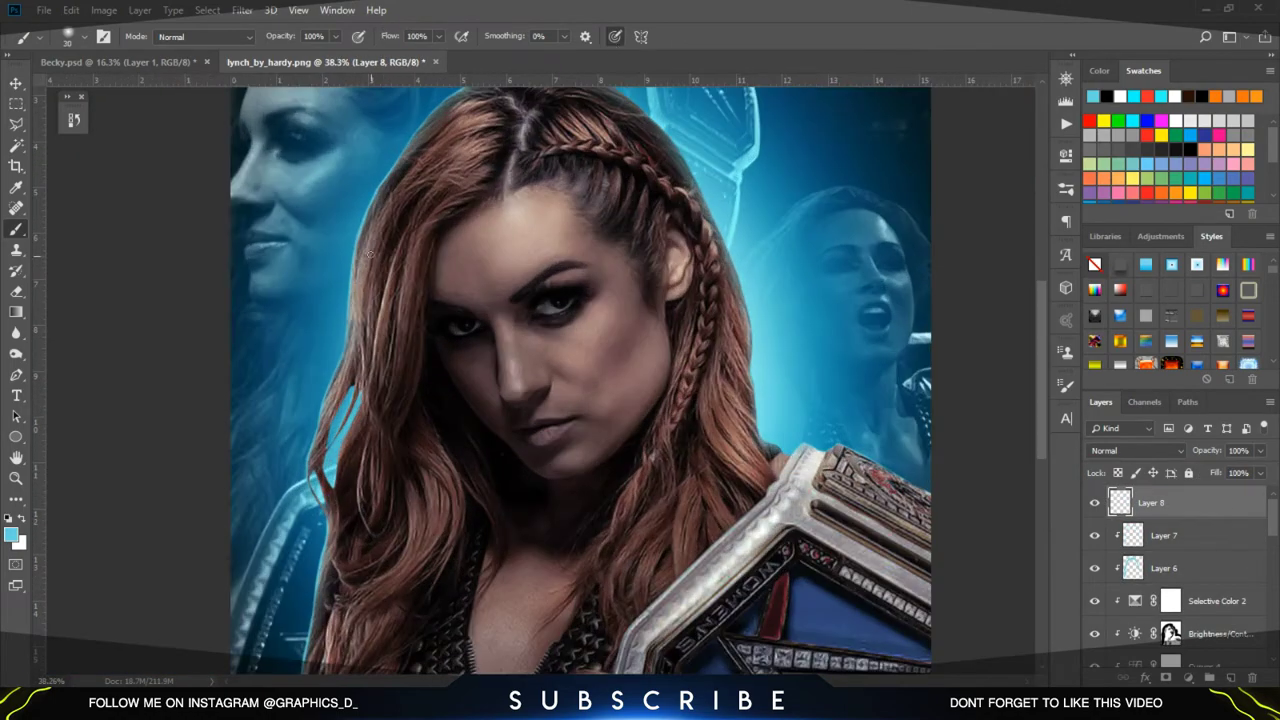
scroll(688, 155, up, 2)
scroll(676, 276, up, 2)
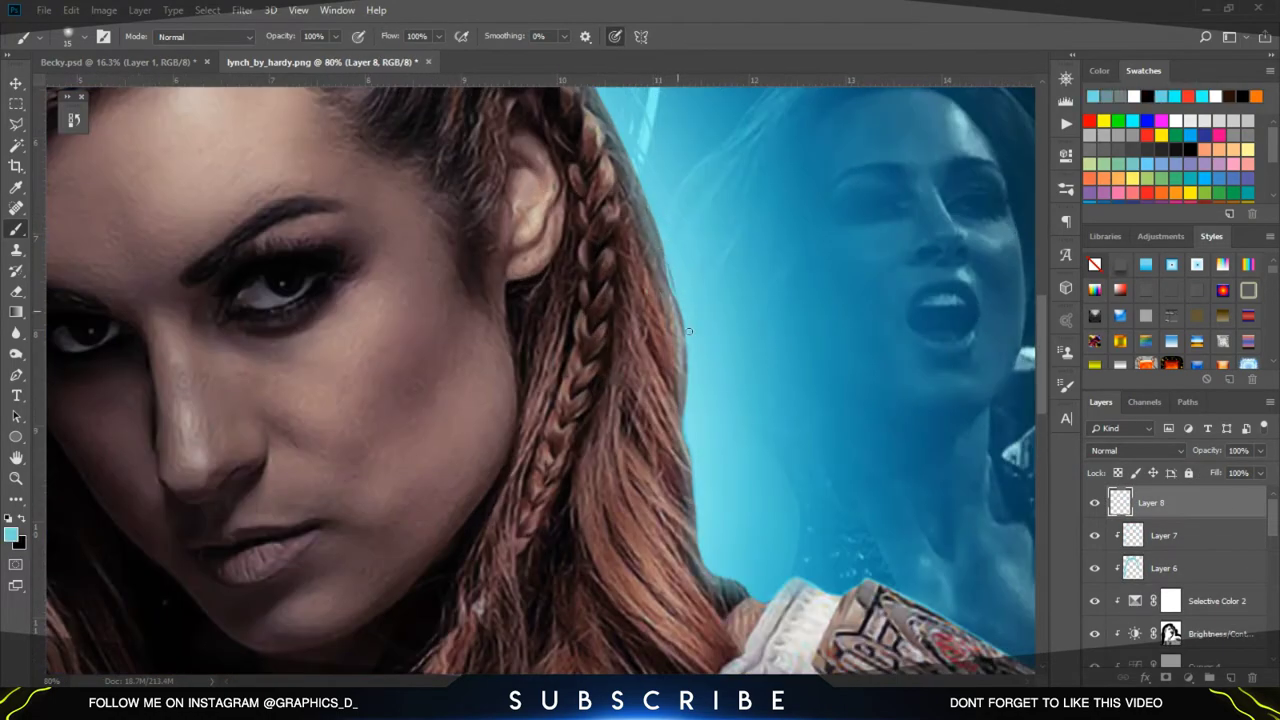
drag(460, 214, 470, 441)
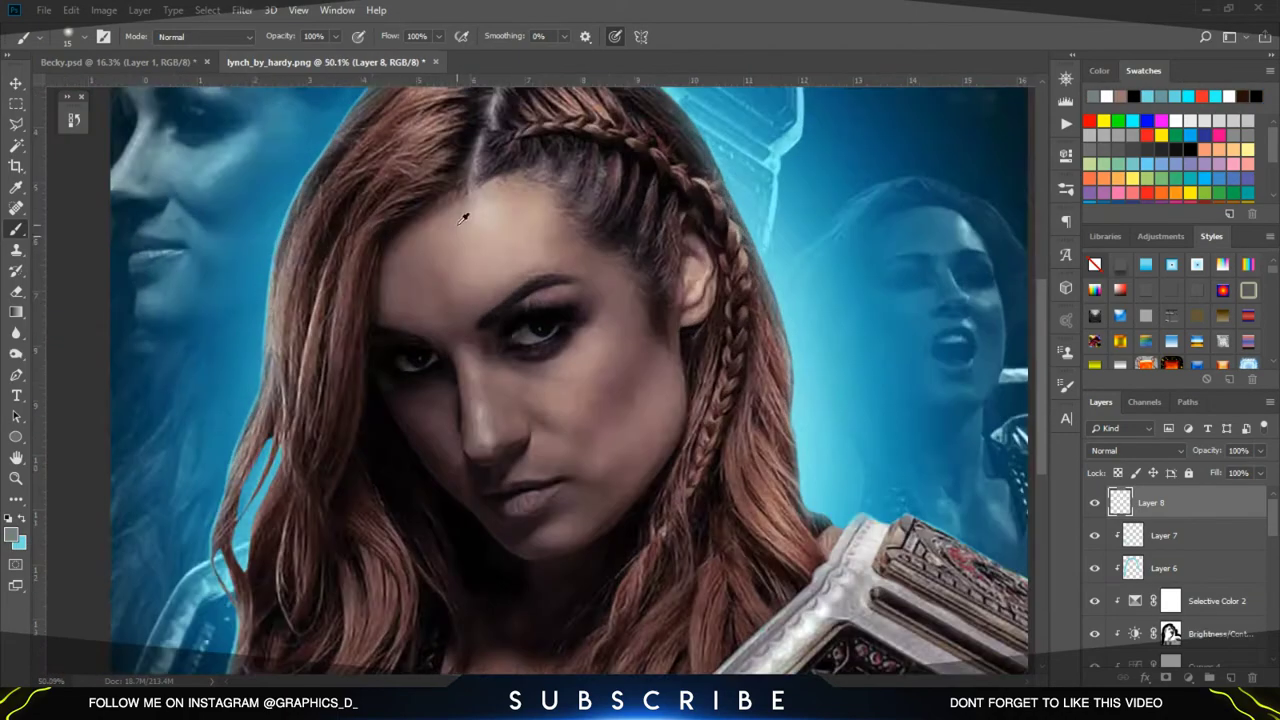
key(shift+5)
key(shift+4)
drag(297, 560, 362, 430)
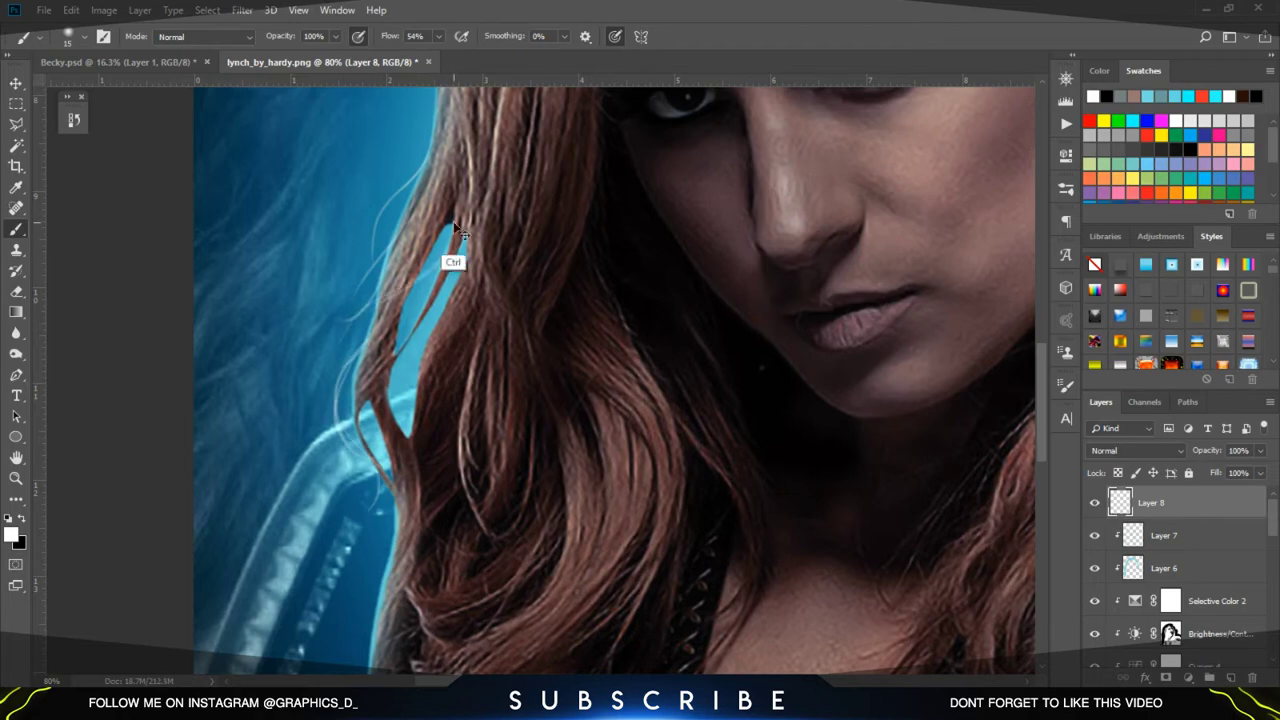
Work along the hair outline for the blue rim glow, then duplicate and group the glow layer
scroll(455, 228, down, 3)
scroll(455, 228, down, 2)
scroll(455, 228, down, 2)
key(ctrl+0)
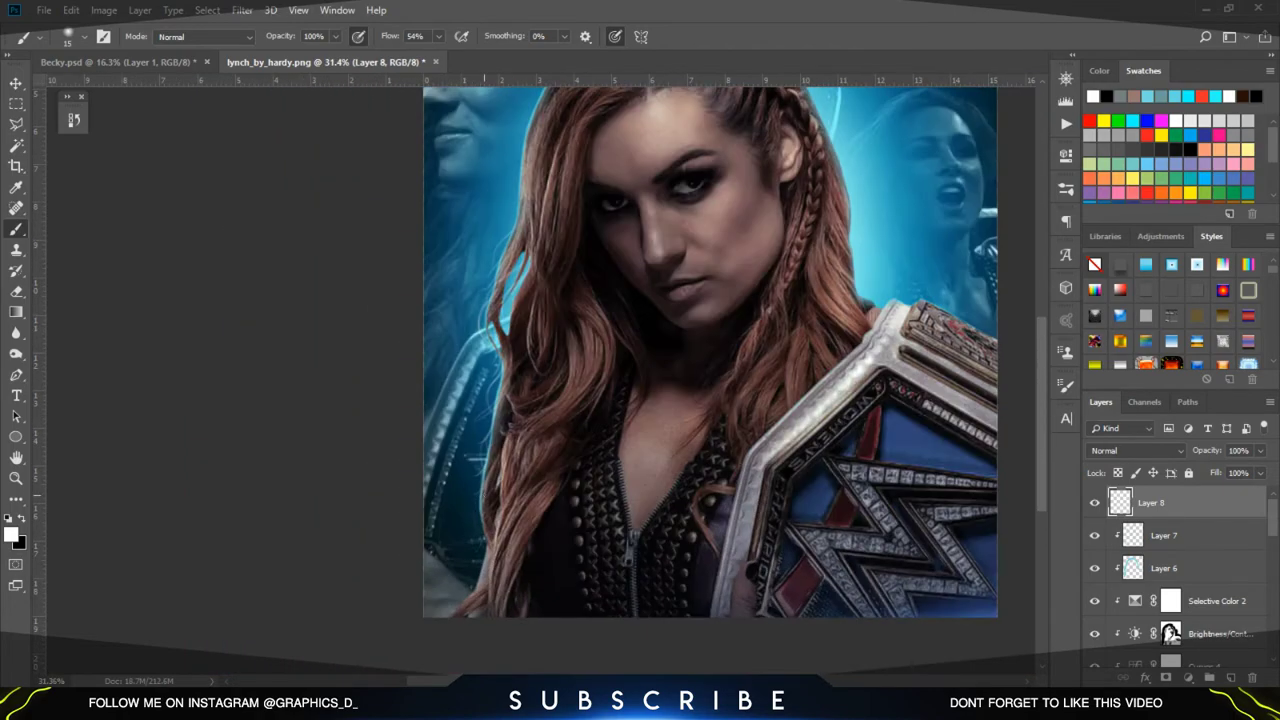
scroll(490, 535, up, 2)
scroll(368, 440, up, 2)
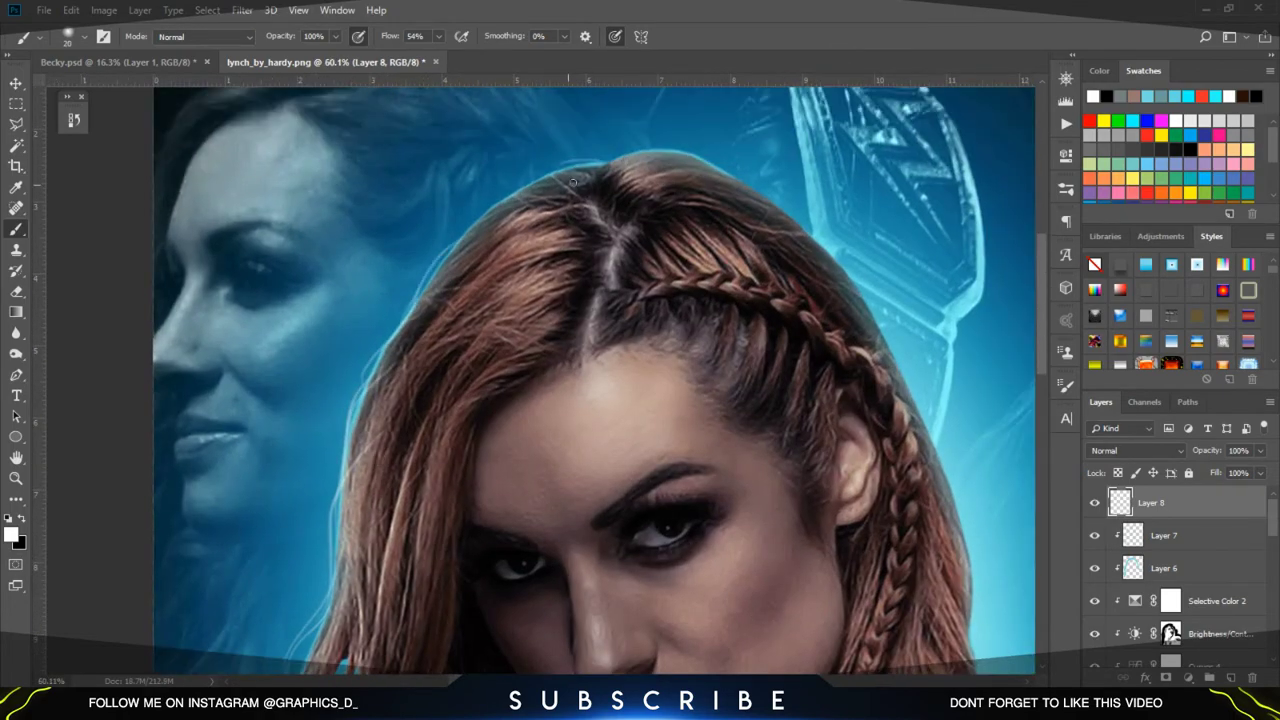
scroll(433, 283, right, 3)
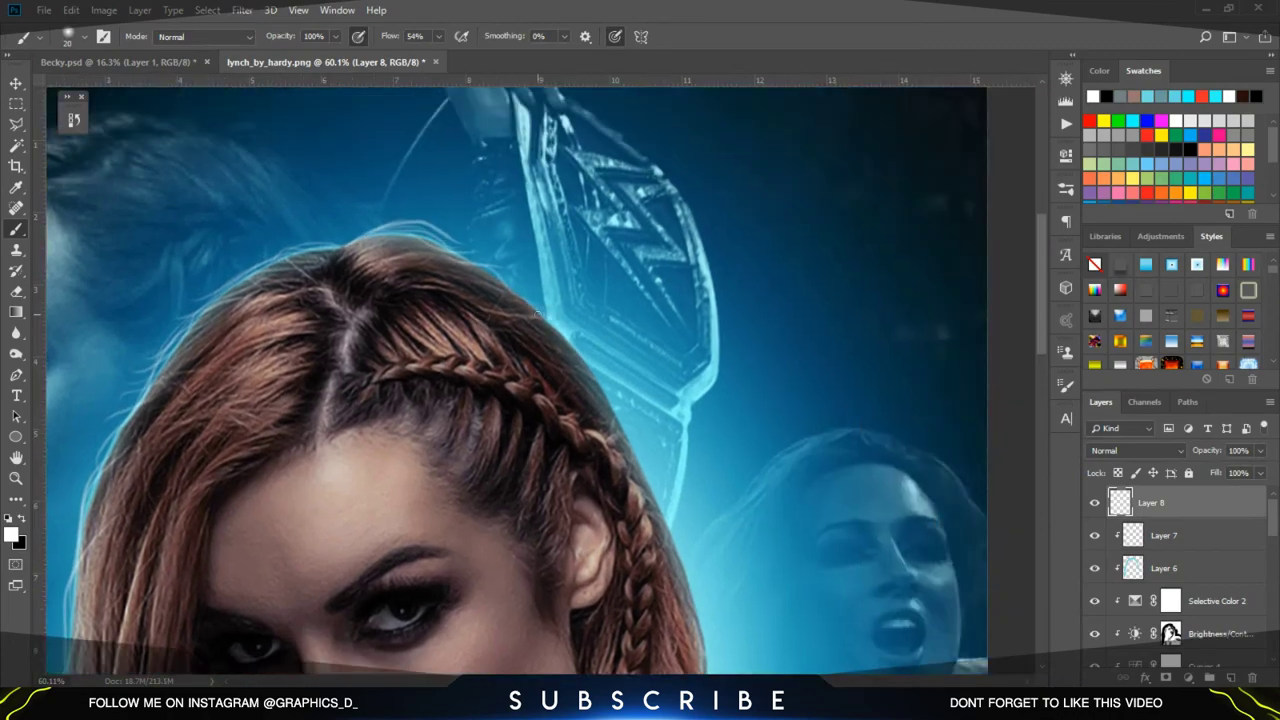
scroll(480, 295, down, 2)
scroll(547, 312, down, 3)
scroll(547, 316, up, 2)
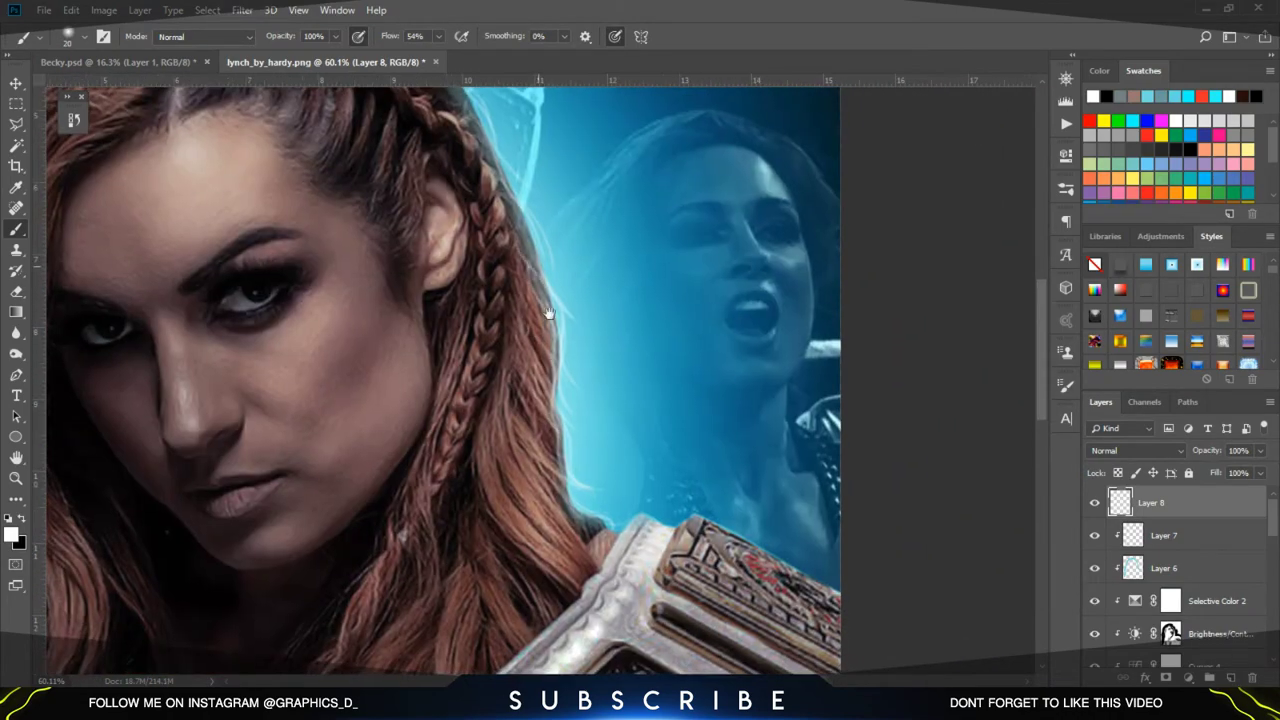
scroll(547, 316, up, 3)
scroll(838, 381, down, 3)
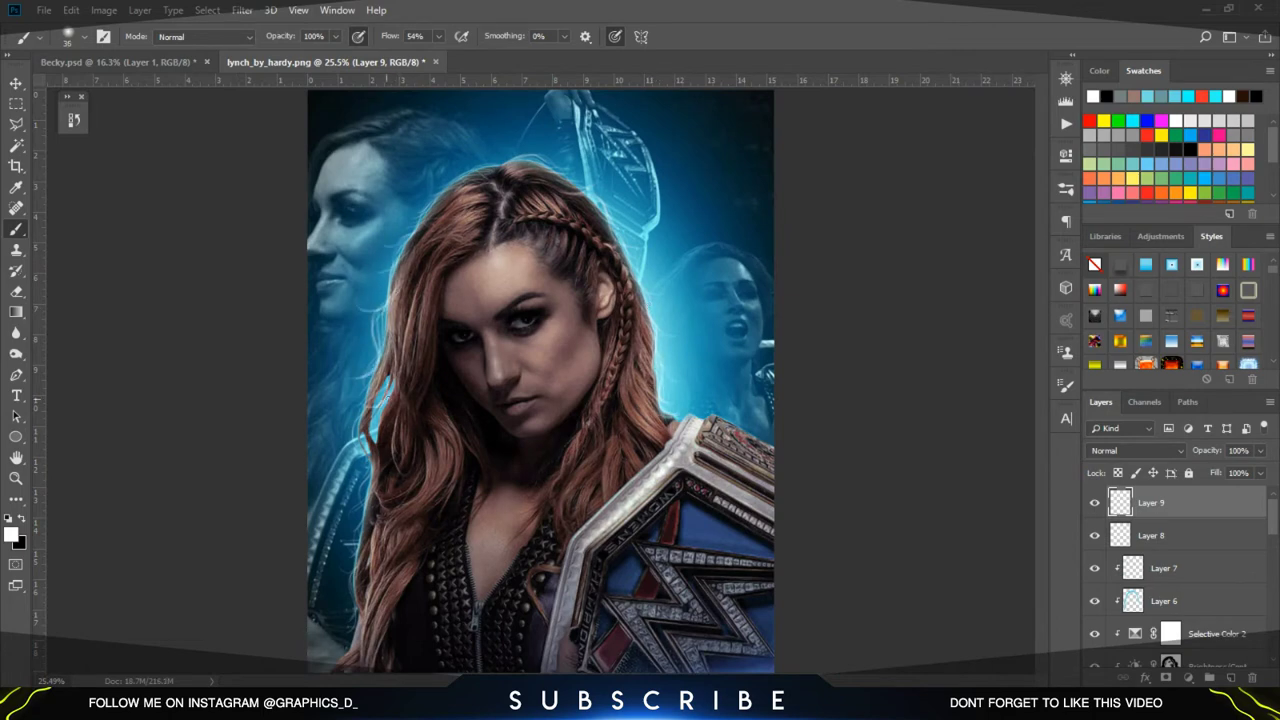
scroll(543, 155, down, 2)
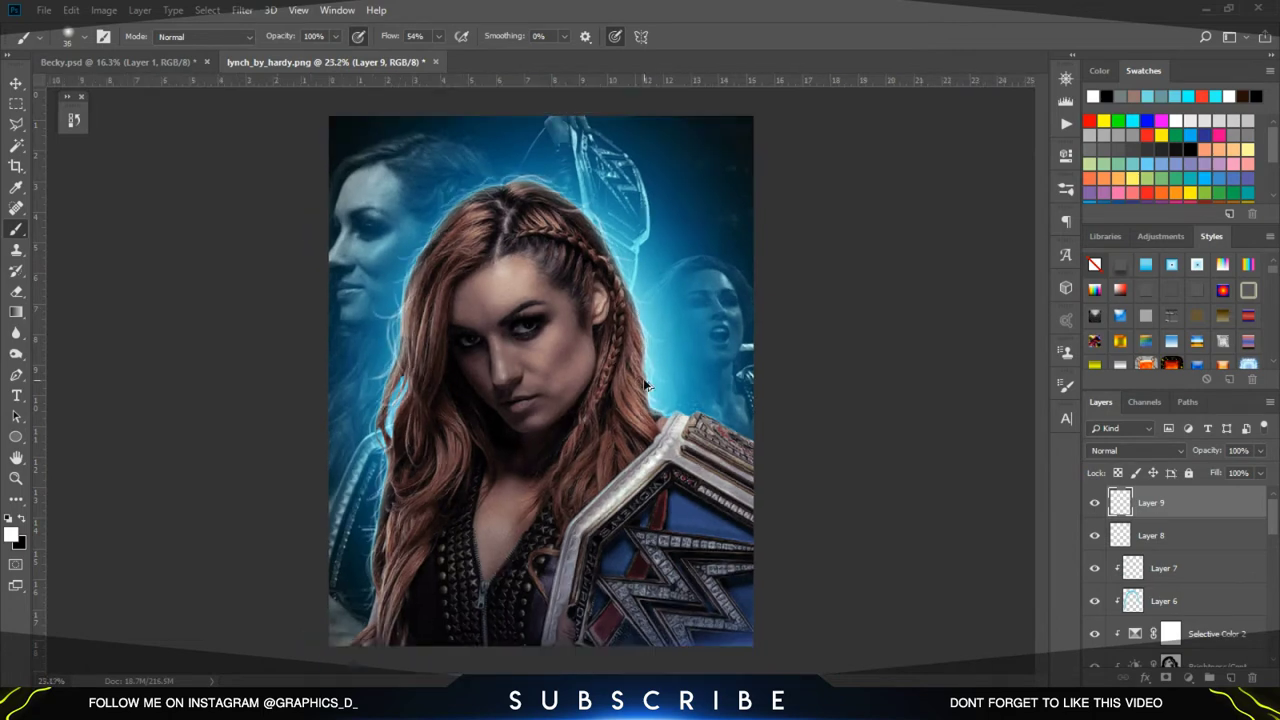
key(ctrl+j)
key(ctrl+g)
Add a new clipped layer for soft-light shading on the face
click(1175, 528)
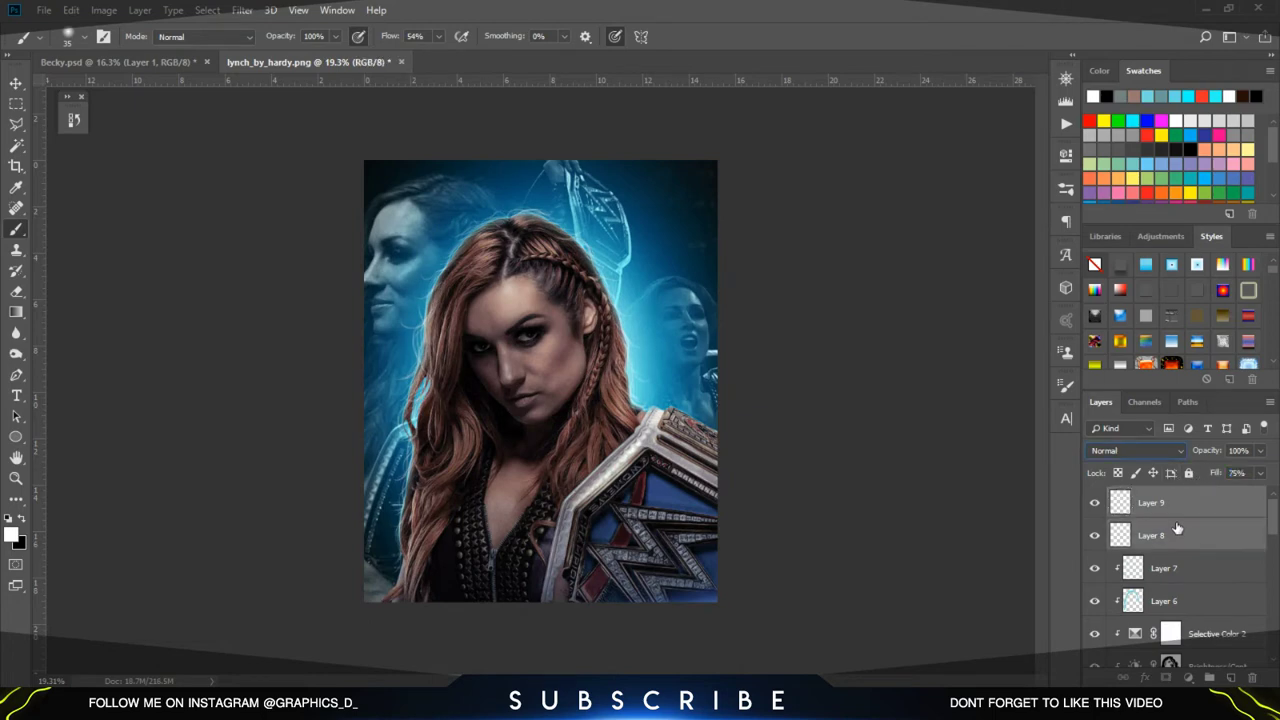
key(ctrl+shift+alt+n)
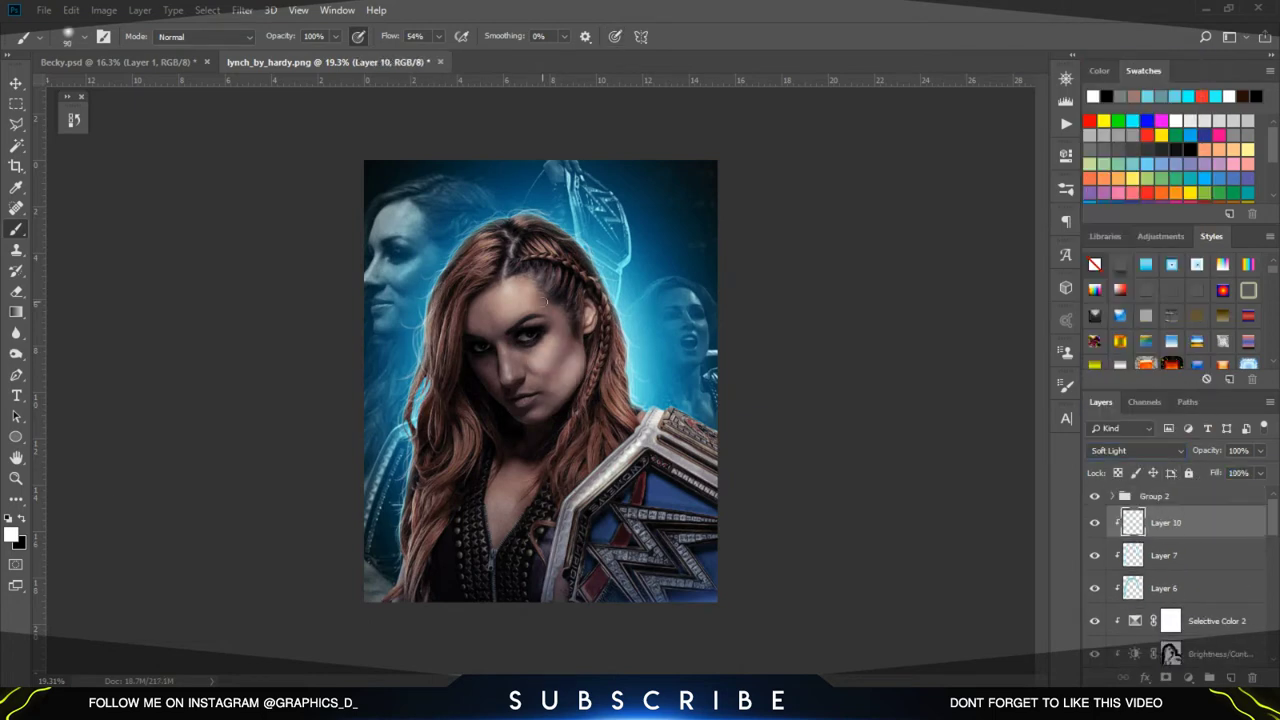
scroll(547, 302, up, 3)
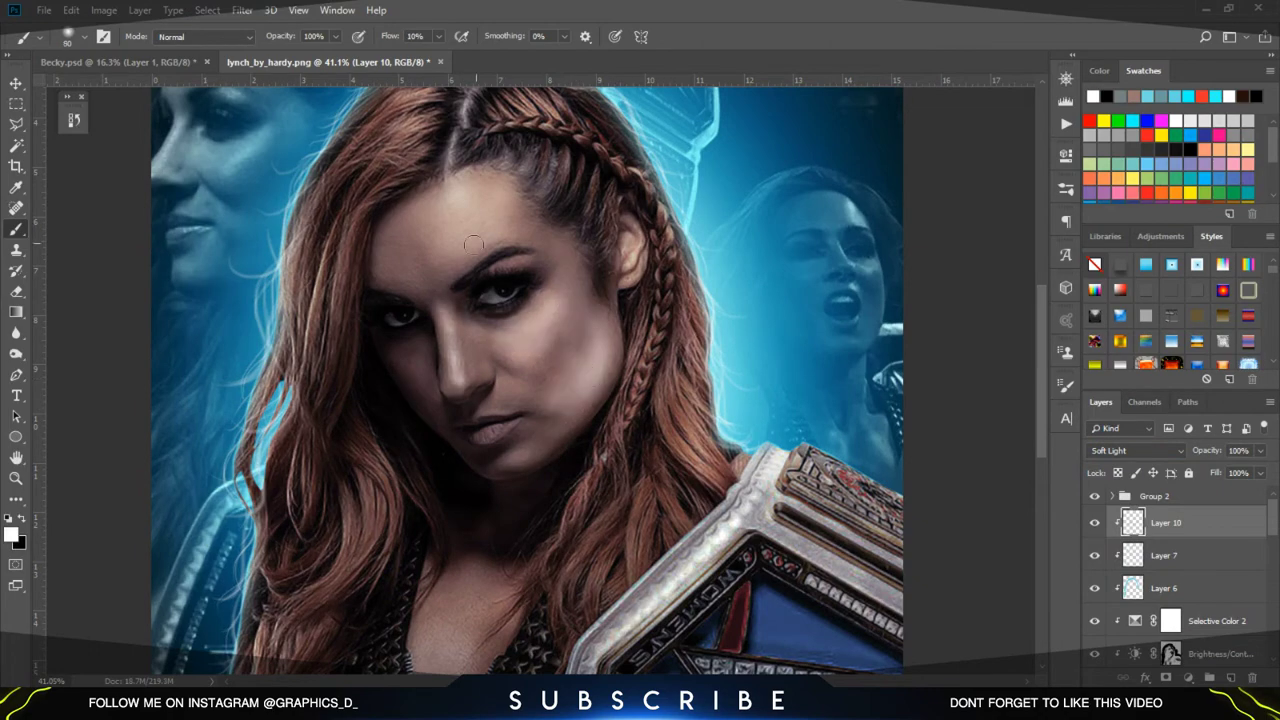
scroll(473, 250, down, 2)
scroll(600, 340, down, 2)
scroll(469, 527, down, 2)
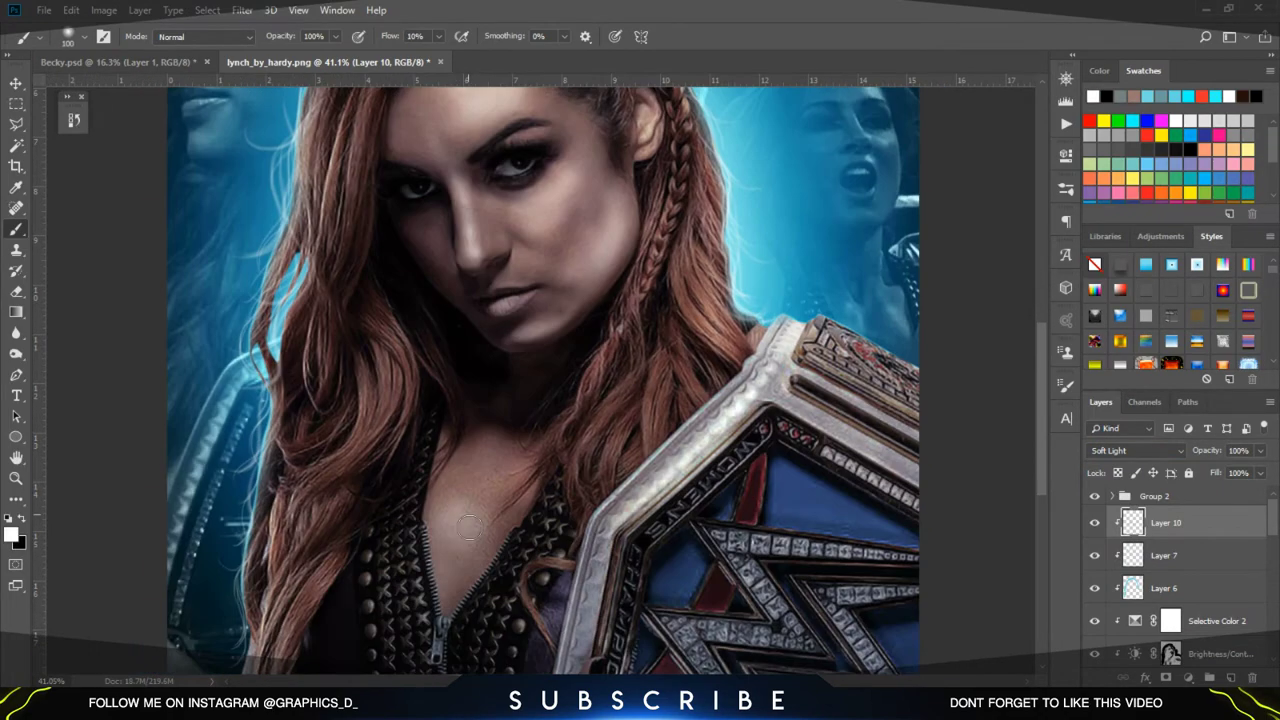
scroll(469, 527, down, 3)
scroll(510, 330, up, 1)
Add an Overlay shading layer and a clipped Curves bent to deepen contrast
key(ctrl+shift+alt+n)
key(shift+alt+o)
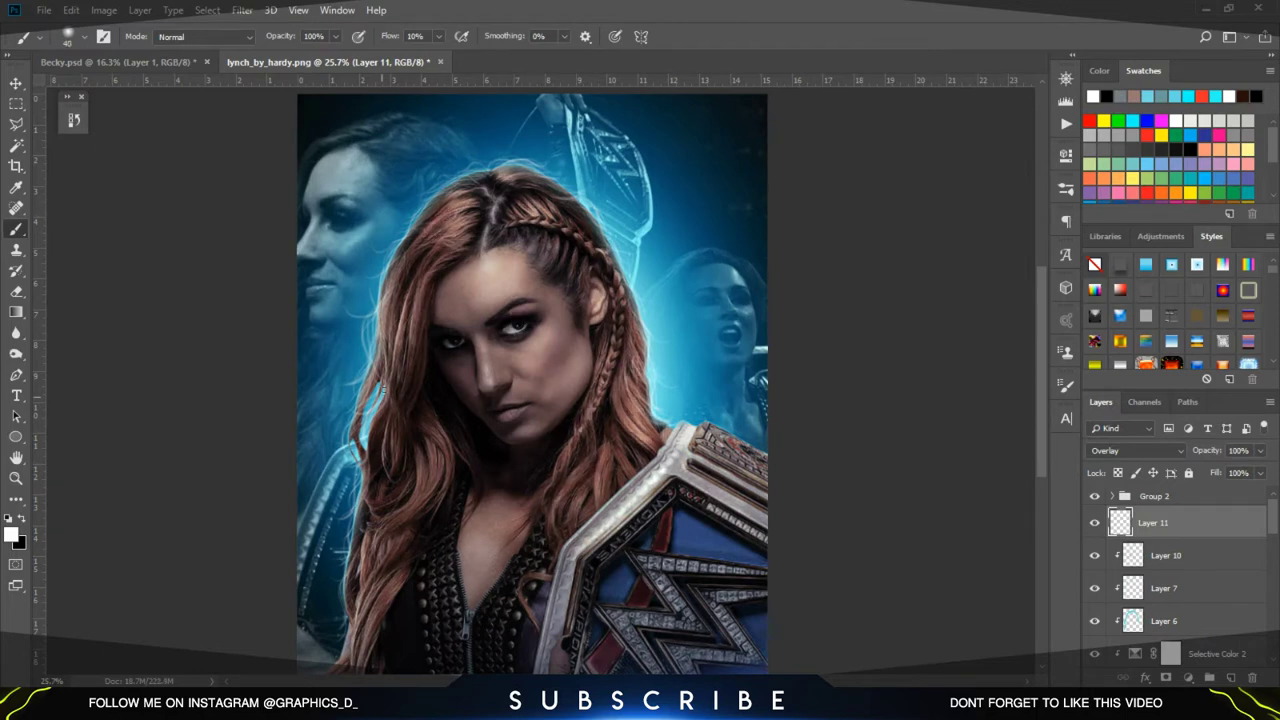
scroll(489, 296, down, 1)
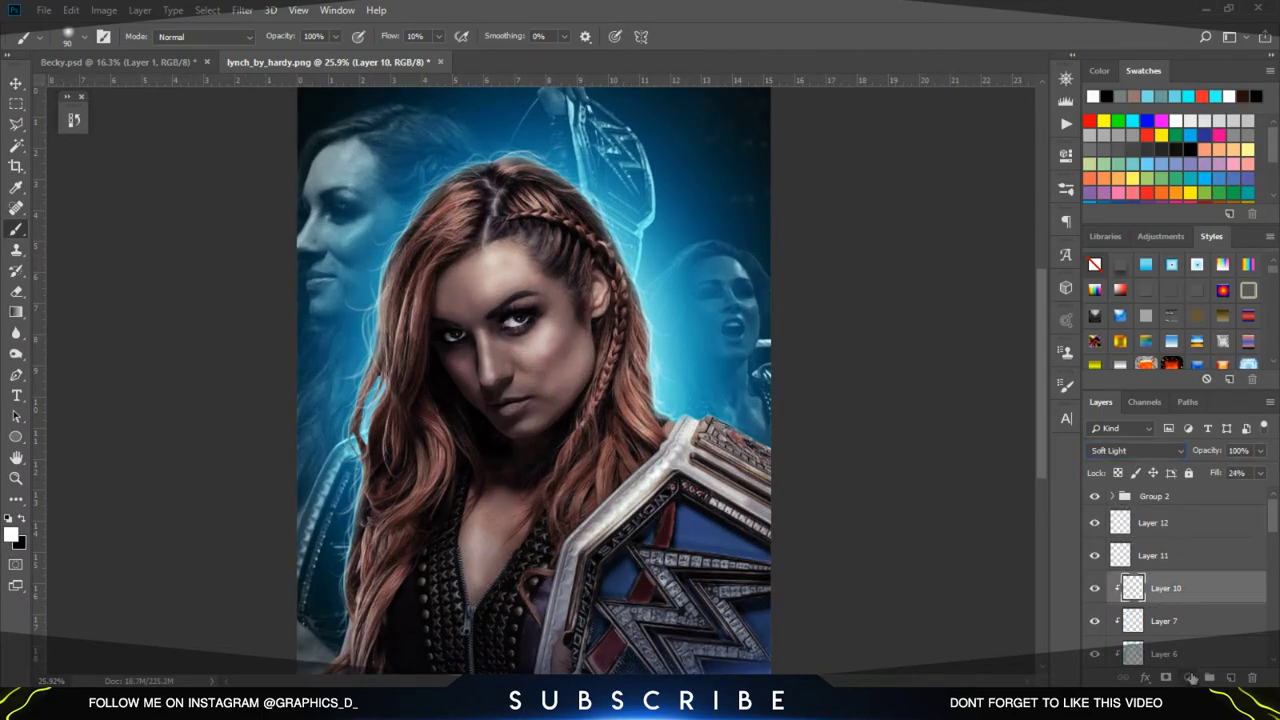
click(1190, 678)
drag(945, 305, 957, 293)
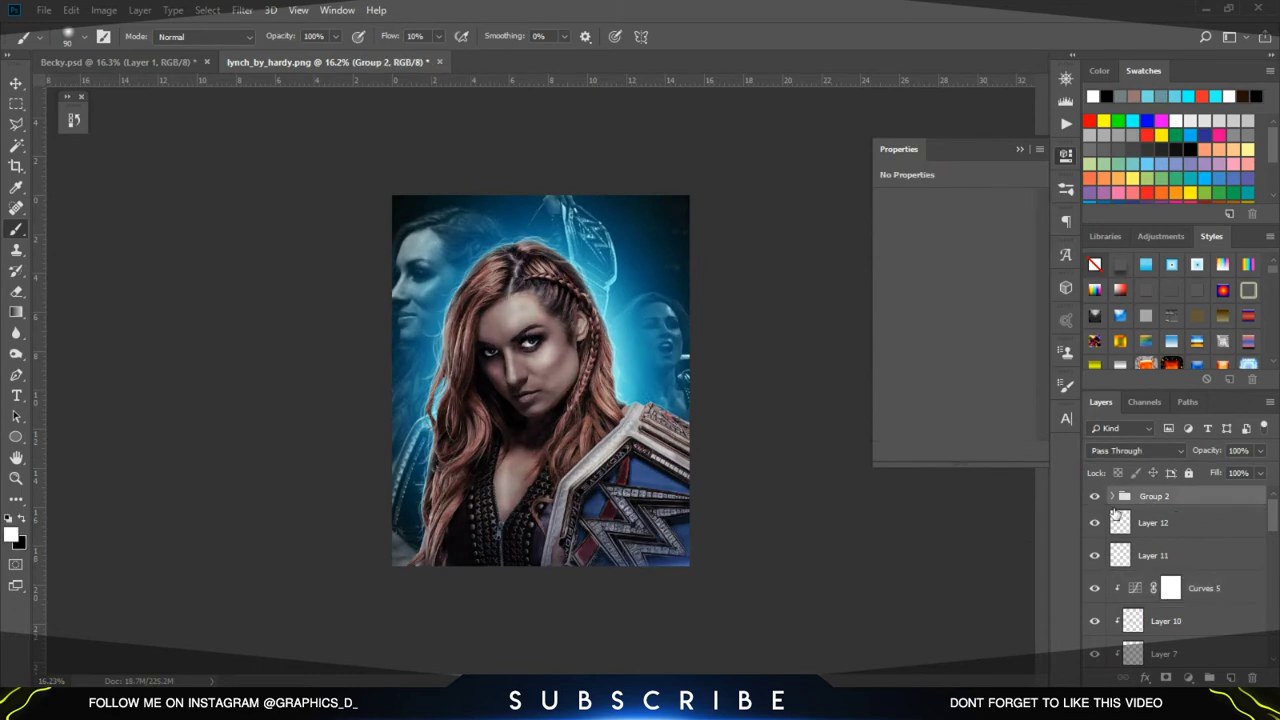
click(1094, 548)
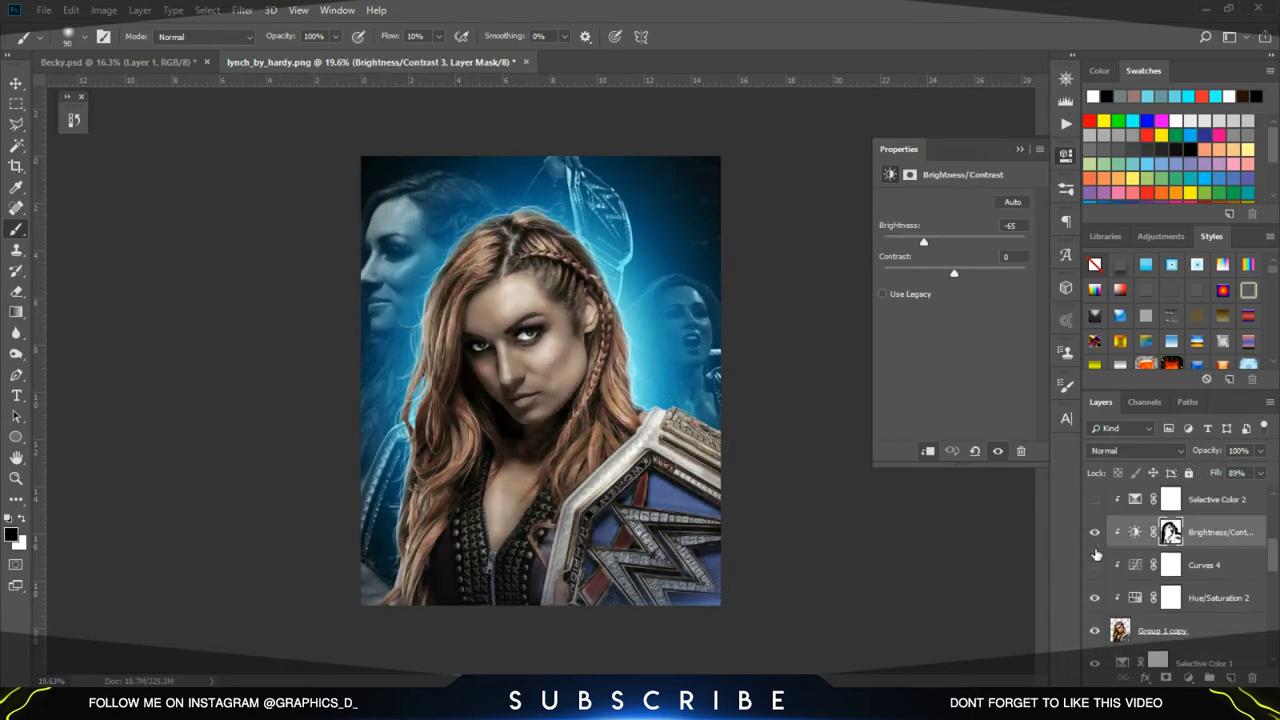
click(1200, 548)
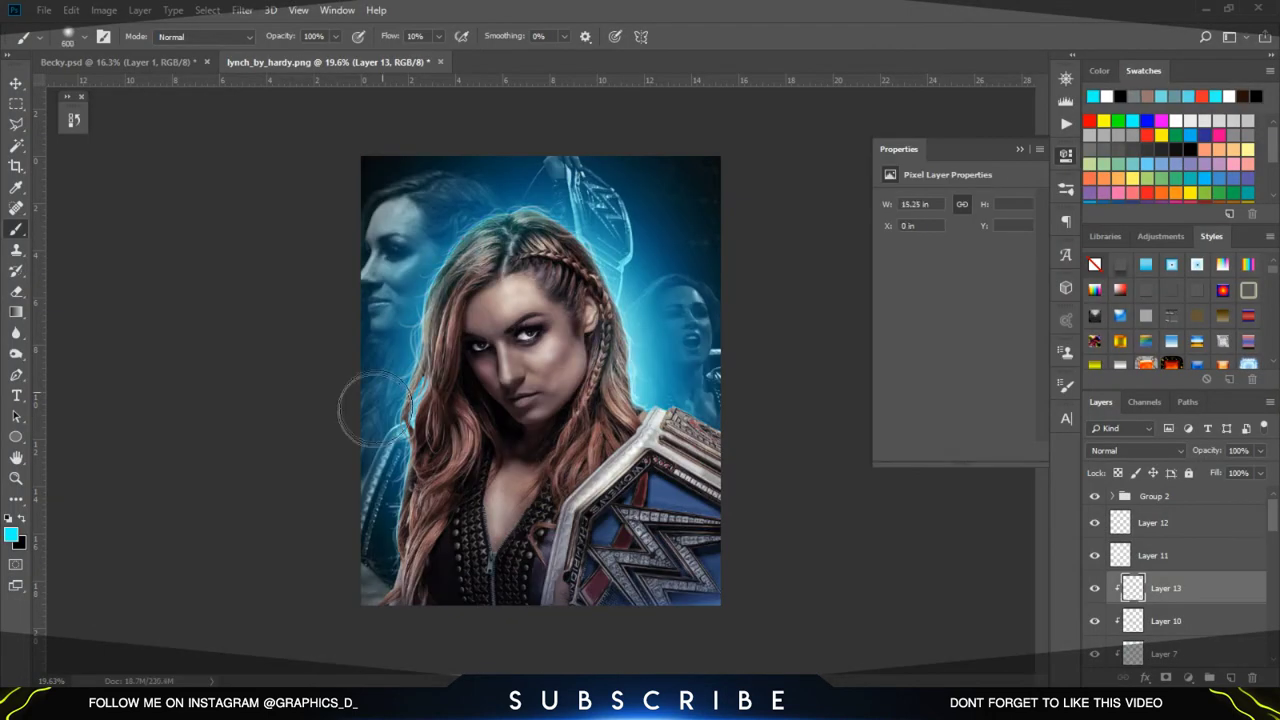
Paint cyan over the wrestler's hair and shift its hue with Hue/Saturation
drag(635, 310, 410, 385)
key(ctrl+u)
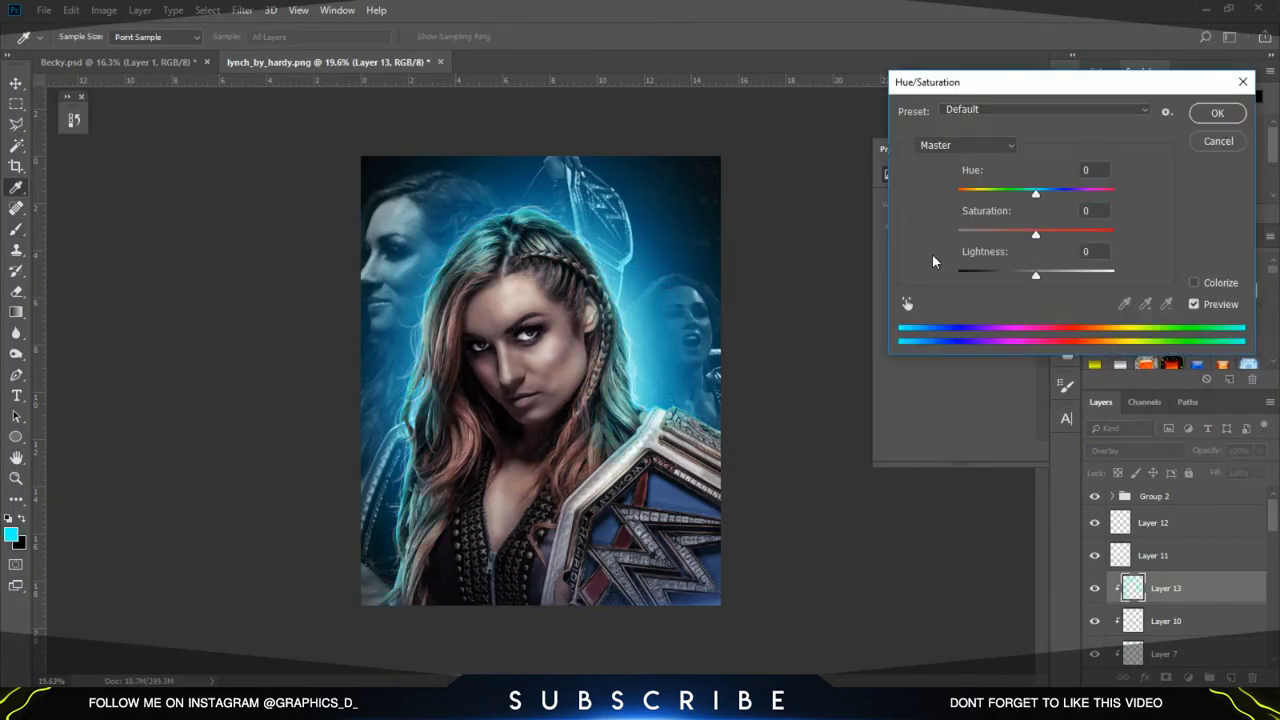
drag(1035, 192, 957, 192)
key(Return)
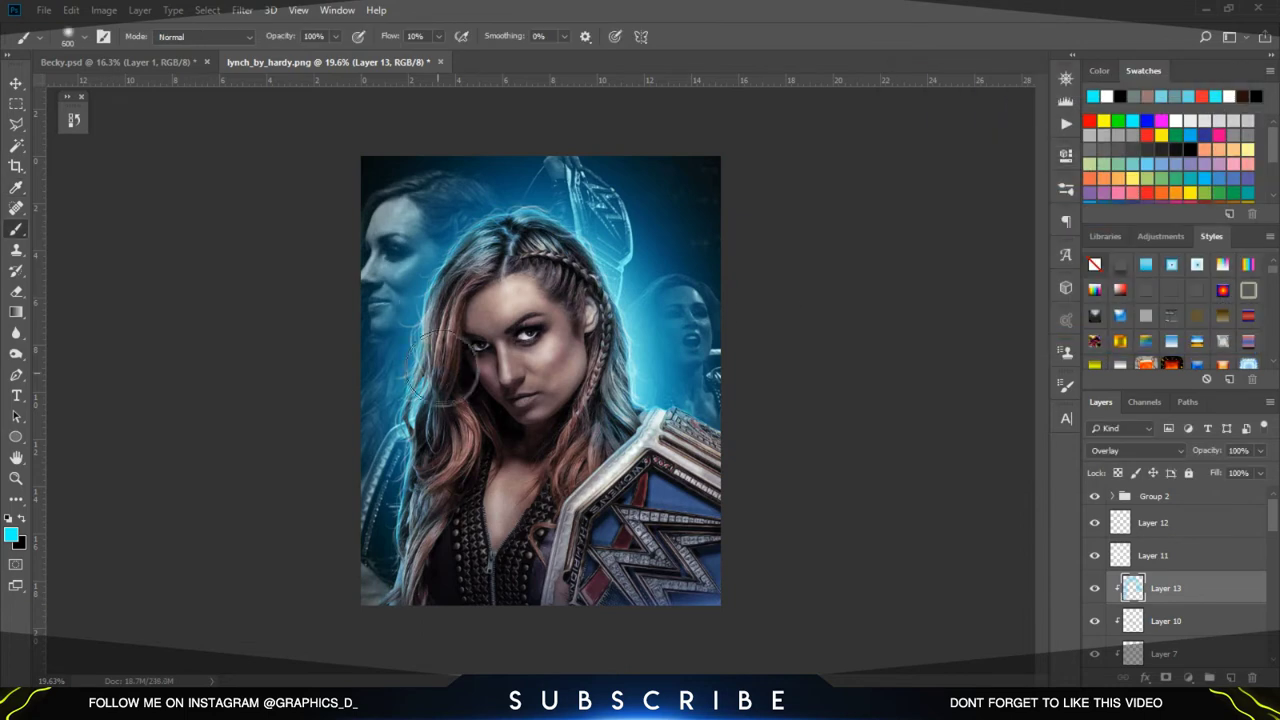
Set the hair tint layer to Overlay and fine-tune its hue
click(1135, 450)
click(1100, 251)
key(ctrl+u)
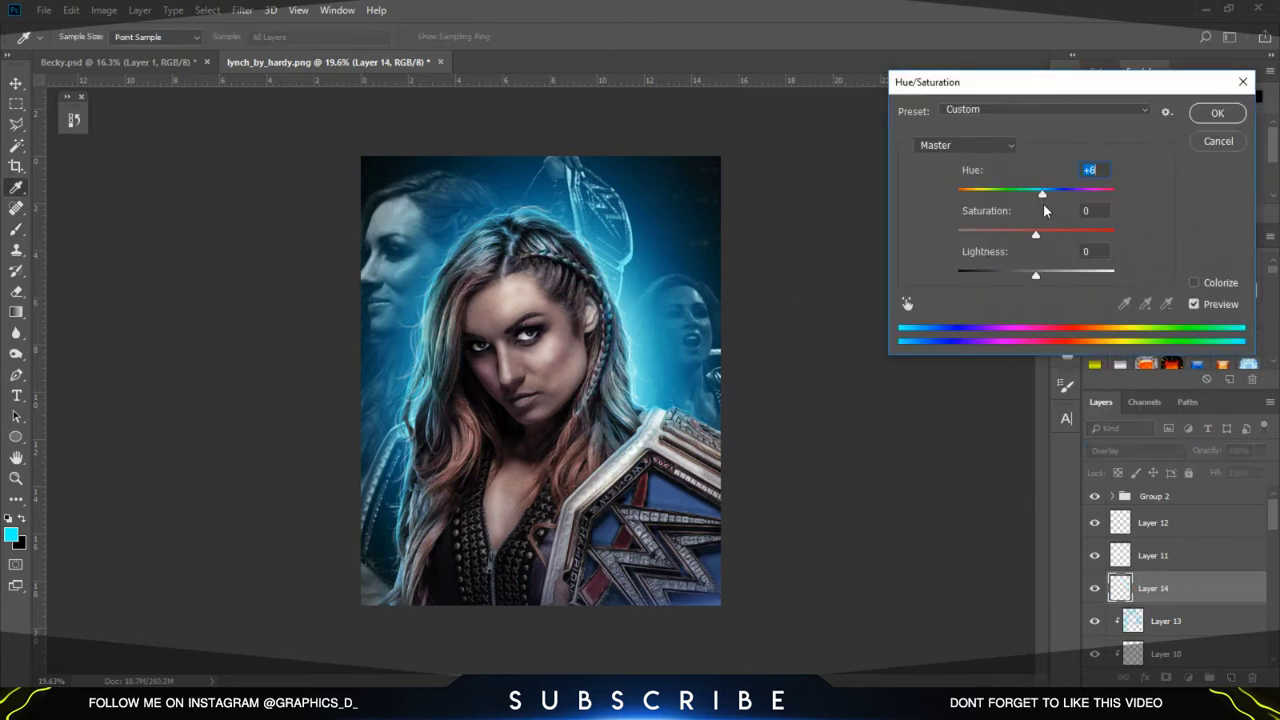
click(1218, 112)
key(ctrl+u)
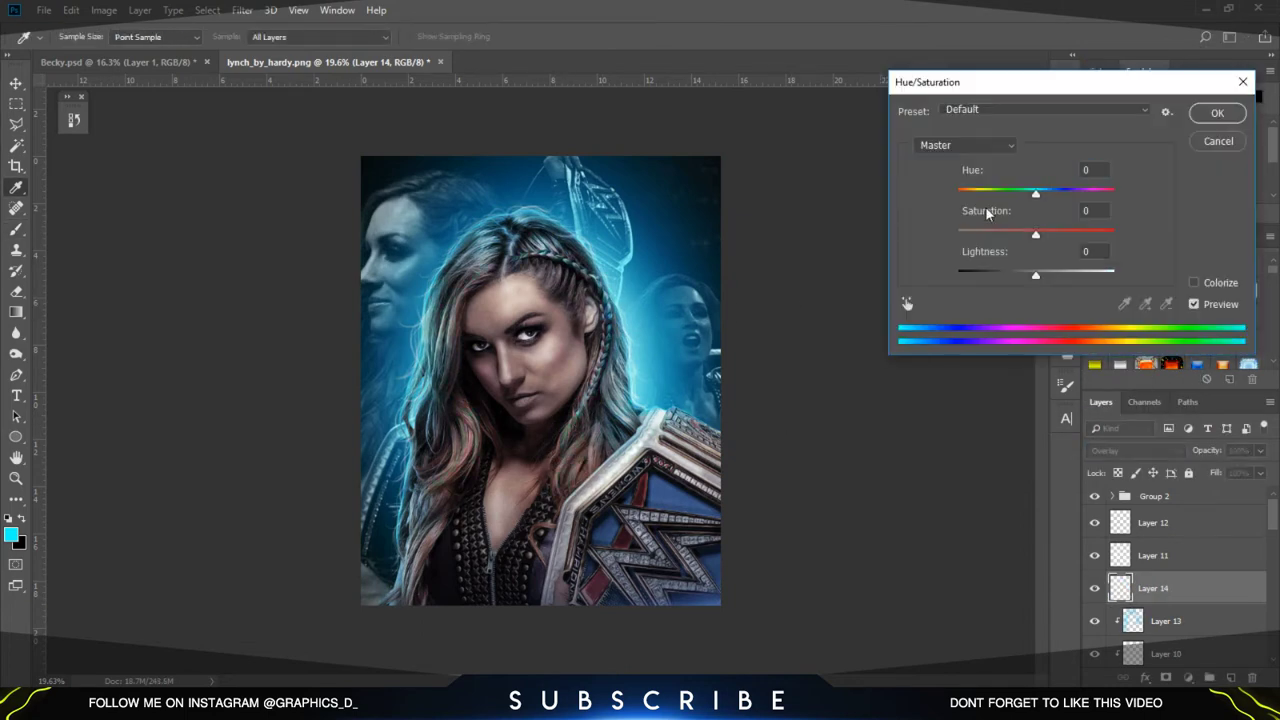
drag(1043, 190, 1080, 190)
key(Return)
Apply a Gaussian Blur to the background texture layer
scroll(1093, 548, down, 3)
click(1150, 541)
scroll(1150, 560, up, 2)
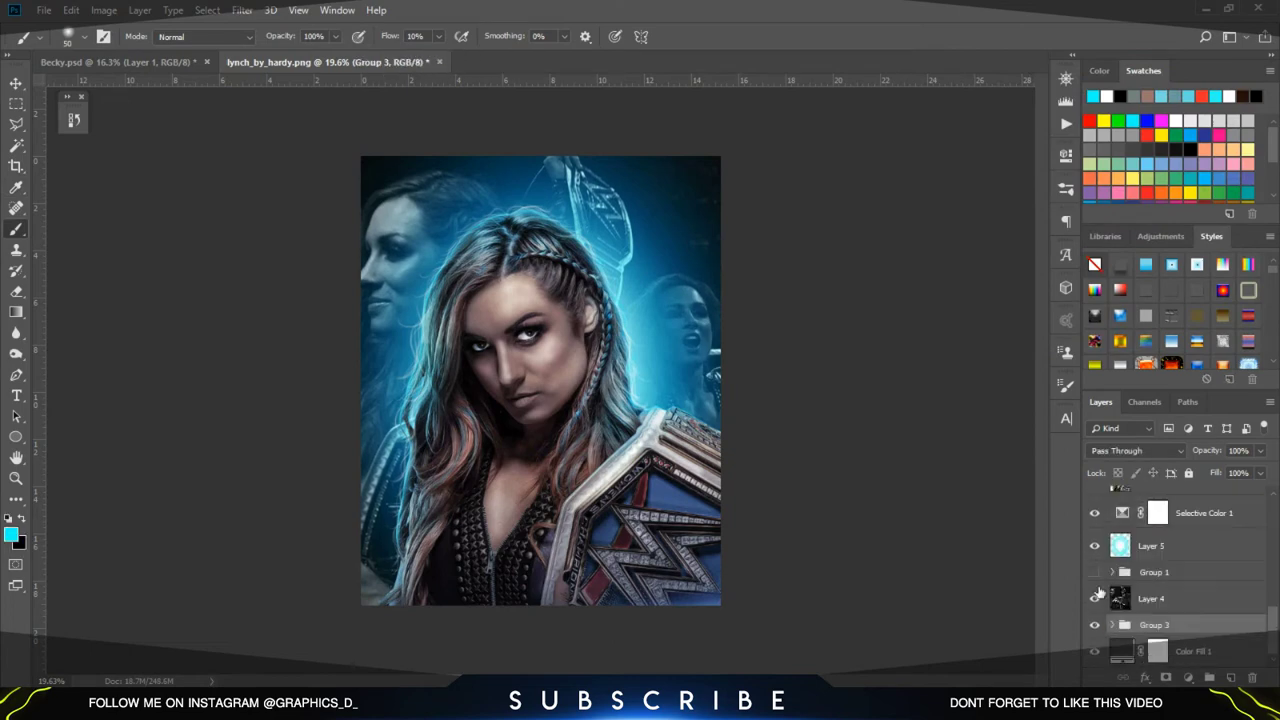
click(242, 10)
click(490, 251)
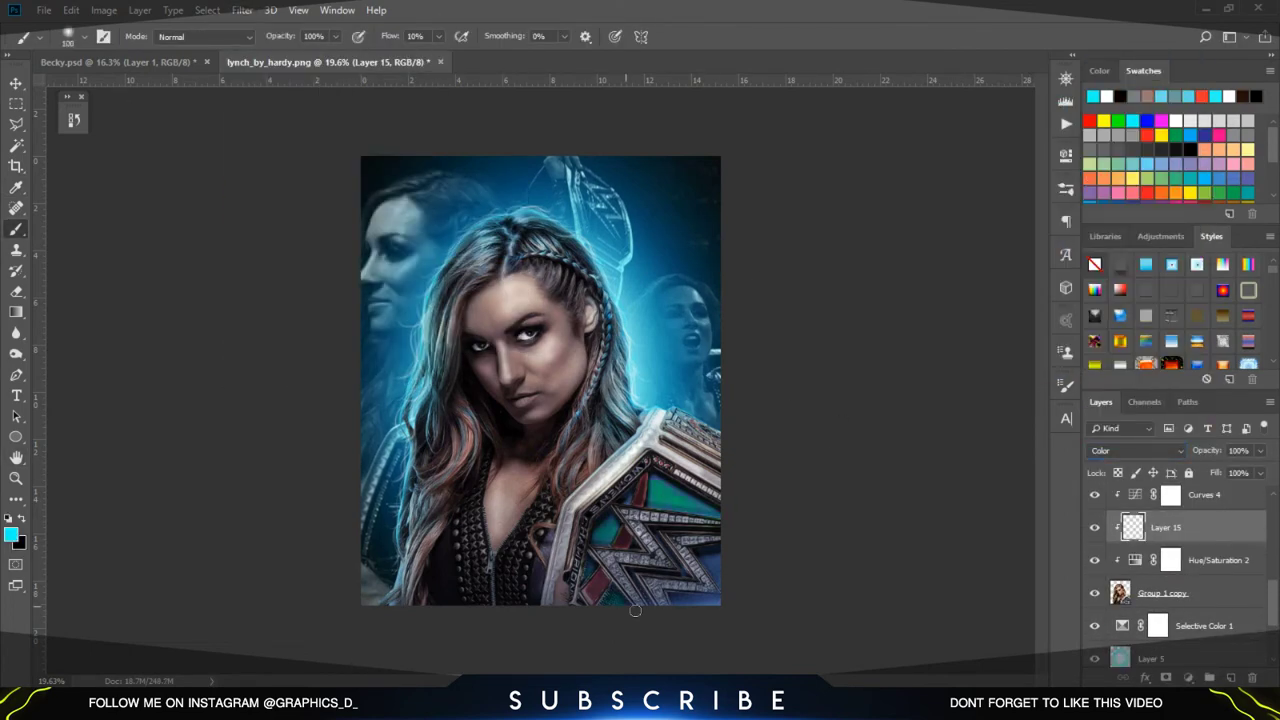
Set the belt colour layer to Overlay and pick red for the belt accents
click(1135, 450)
click(1130, 340)
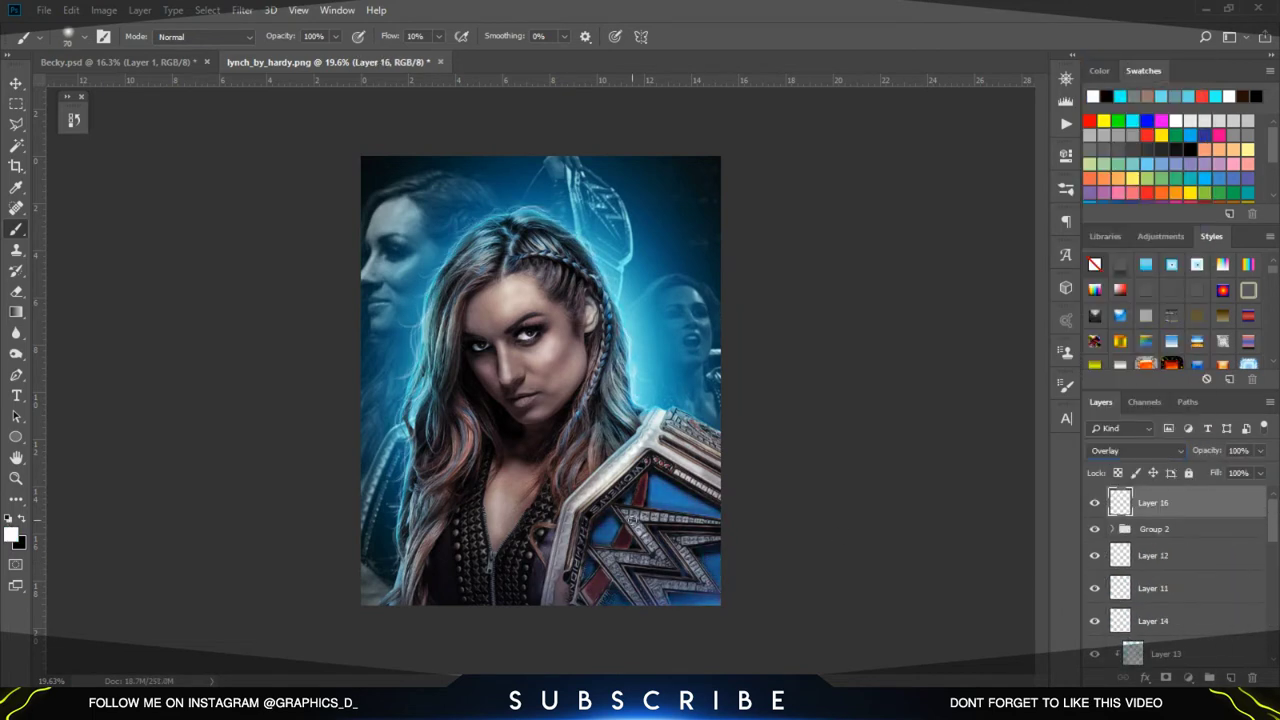
scroll(619, 623, up, 5)
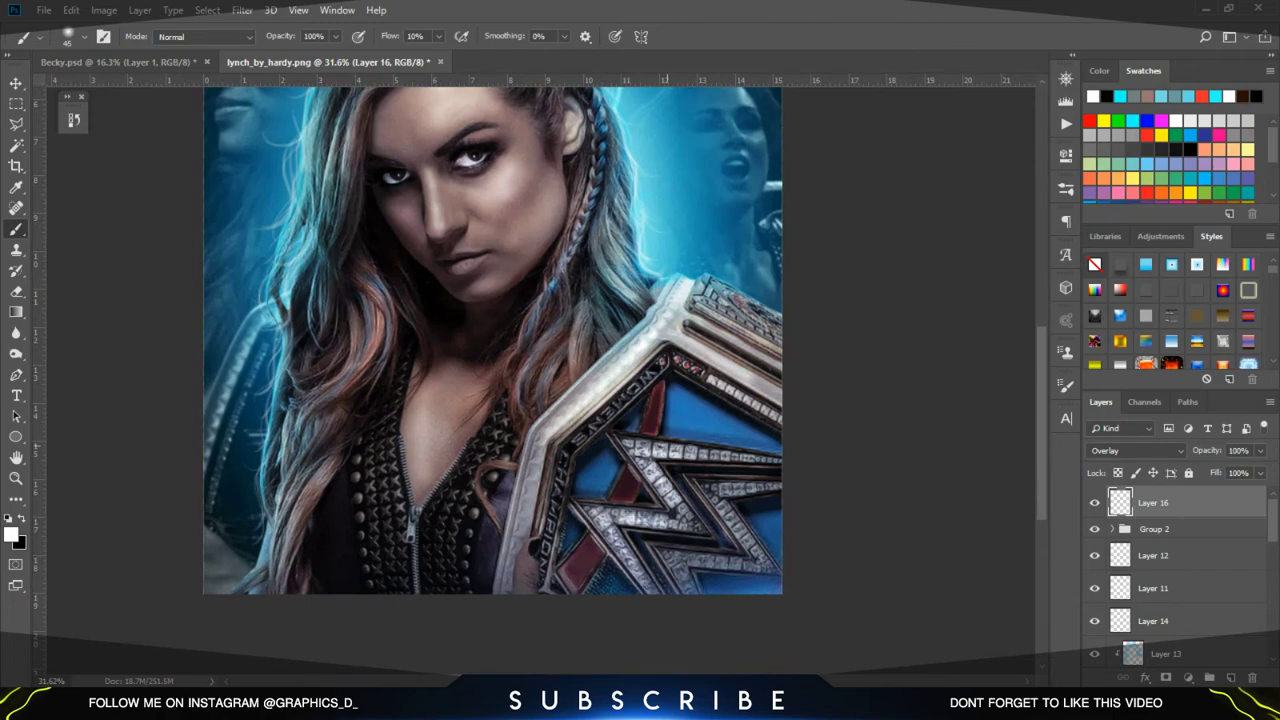
click(12, 537)
click(1137, 134)
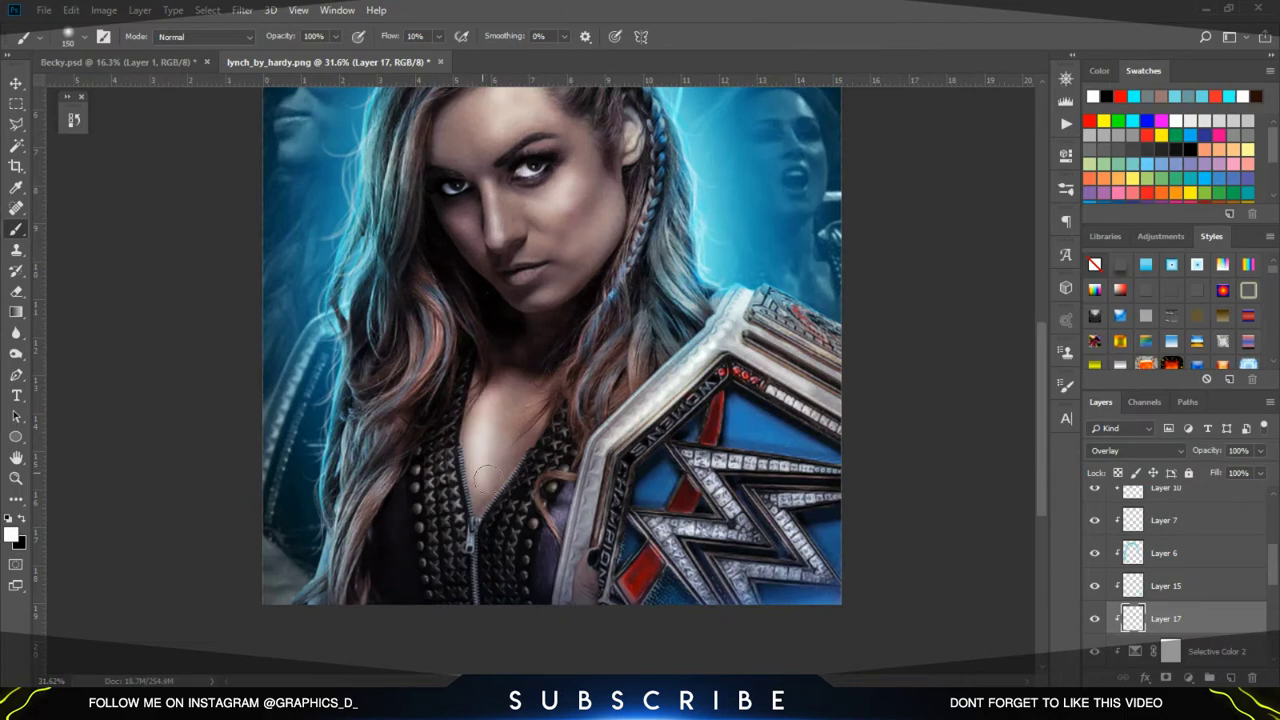
scroll(488, 474, down, 2)
scroll(494, 365, down, 2)
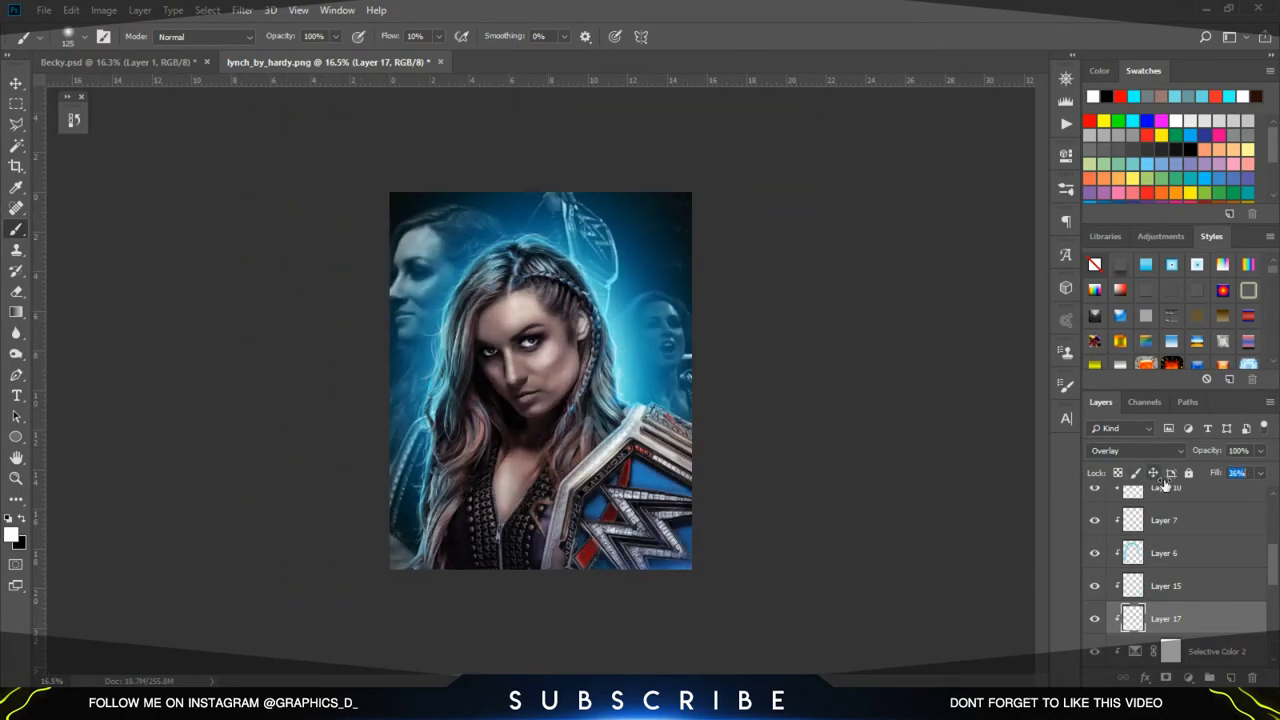